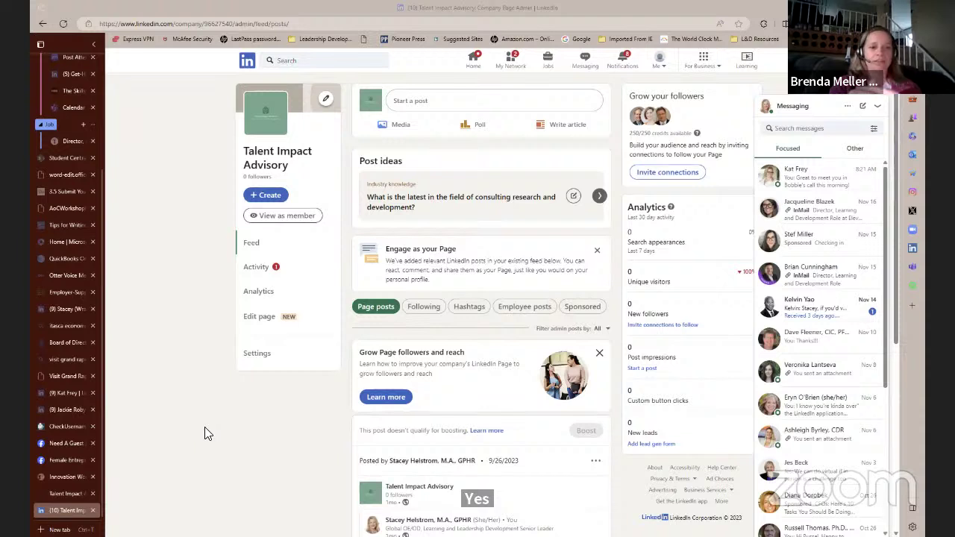
Change the Talent Impact Advisory page's custom button from the page editor to Contact us and save the edit.
{"action": "left_click", "coordinate": [252, 326]}
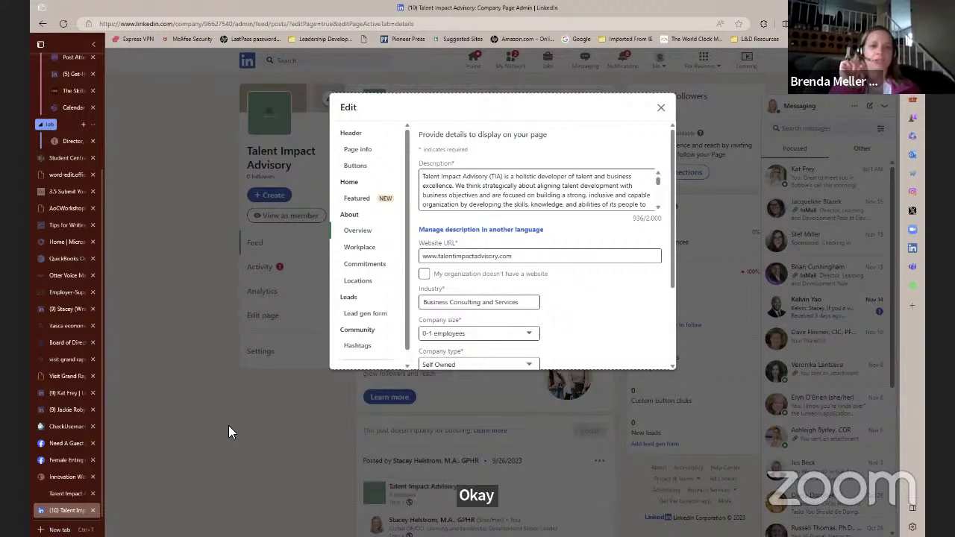
{"action": "left_click", "coordinate": [357, 149]}
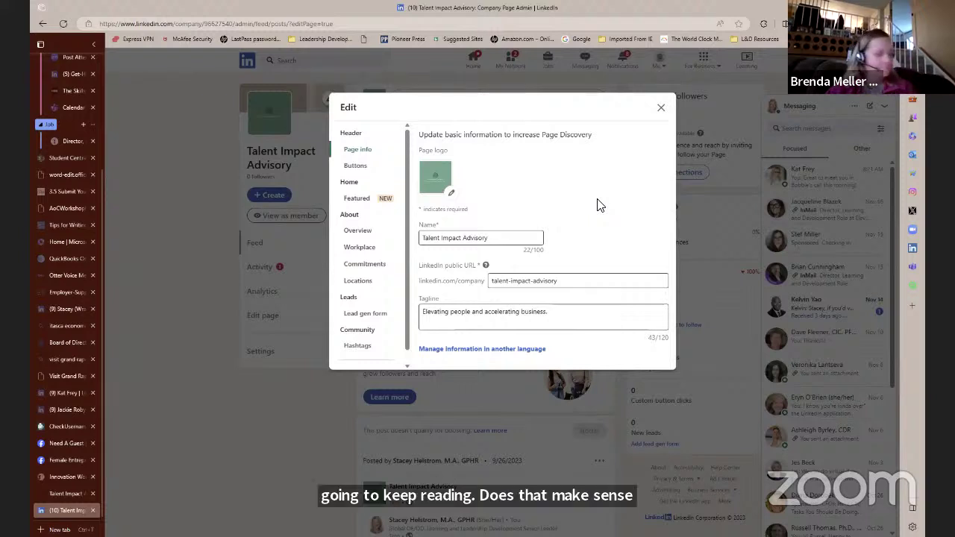
{"action": "left_click", "coordinate": [367, 165]}
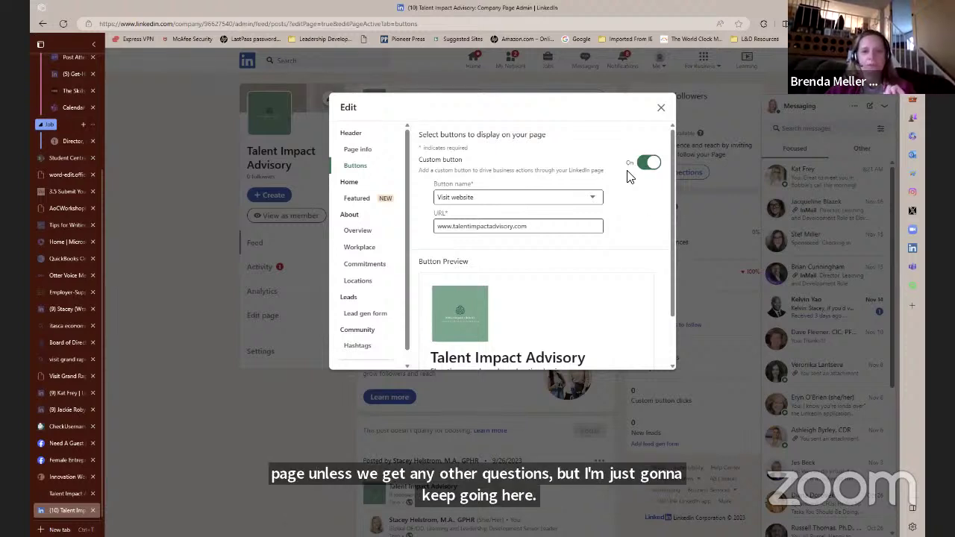
{"action": "left_click", "coordinate": [595, 200]}
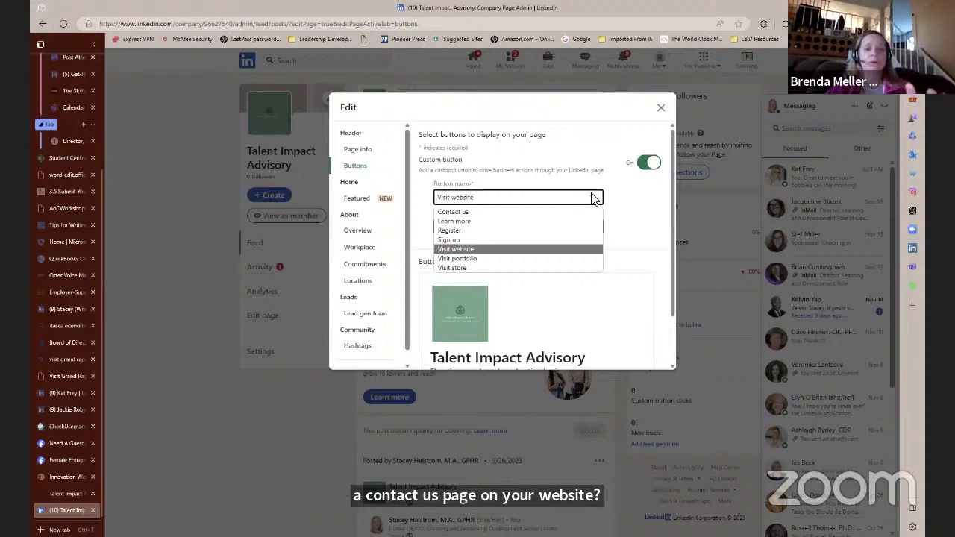
{"action": "left_click", "coordinate": [453, 213]}
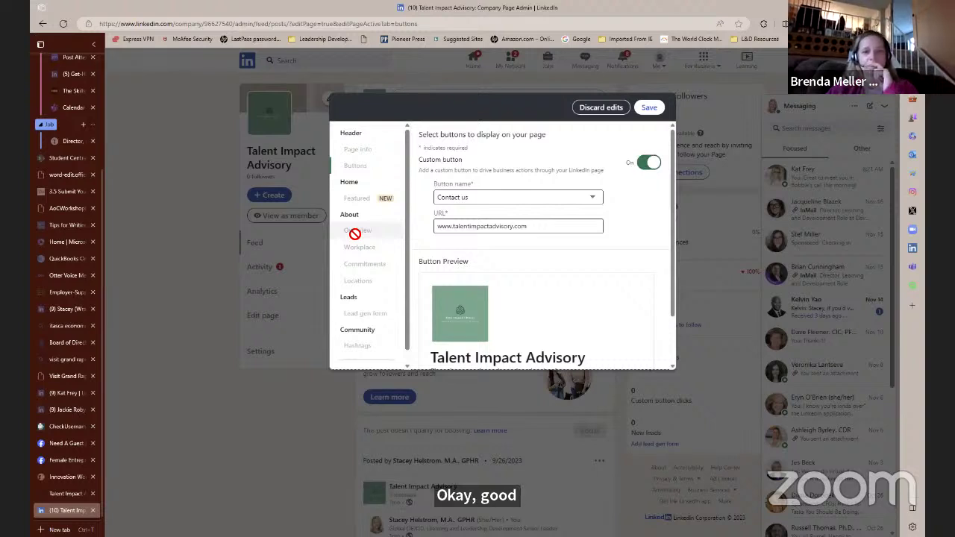
{"action": "left_click", "coordinate": [650, 109]}
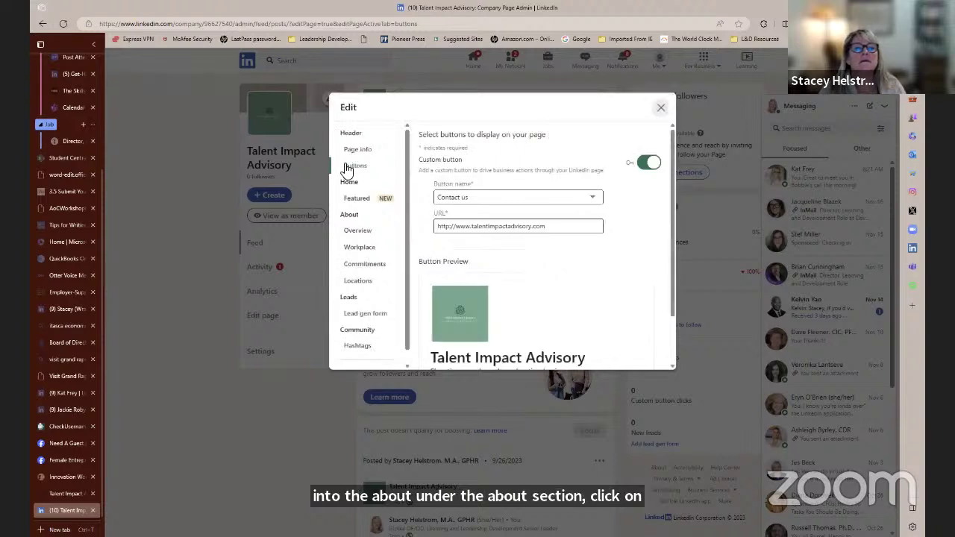
Fill in the company's phone number in the page's overview details using a saved entry.
{"action": "left_click", "coordinate": [349, 200]}
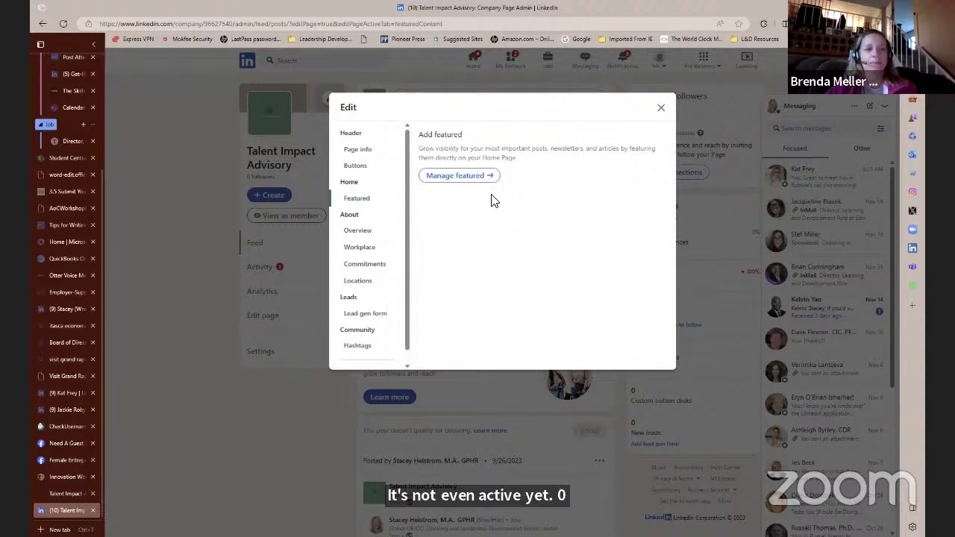
{"action": "left_click", "coordinate": [351, 232]}
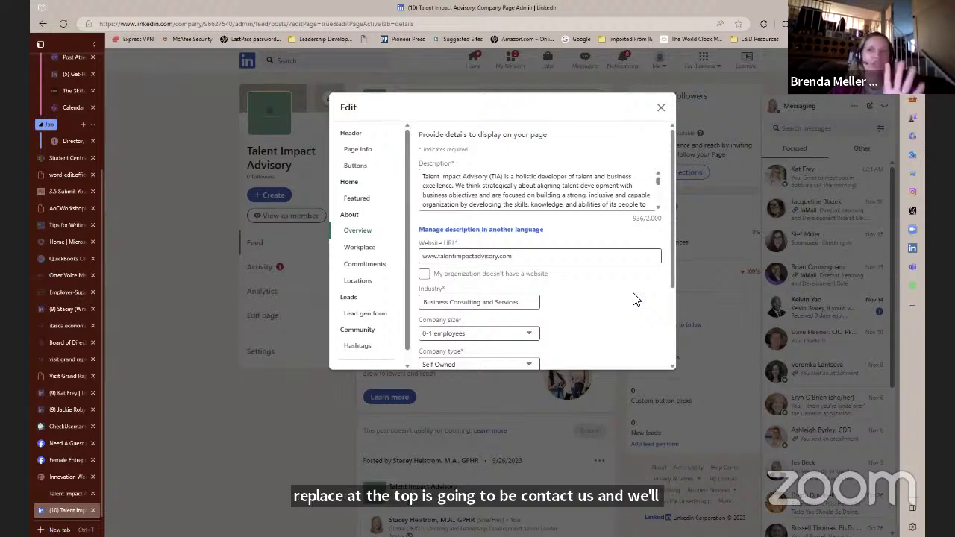
{"action": "left_click_drag", "start_coordinate": [672, 276], "coordinate": [663, 358]}
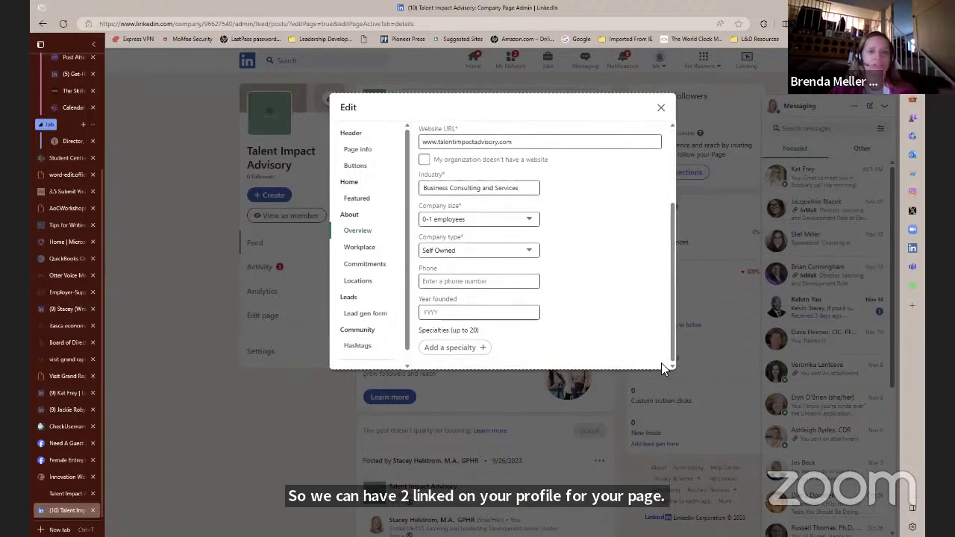
{"action": "left_click", "coordinate": [438, 282]}
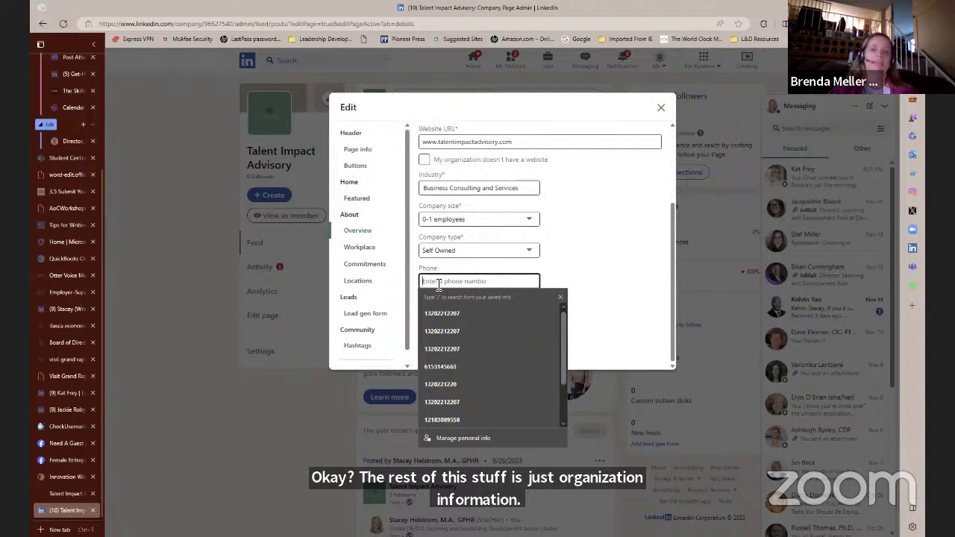
{"action": "left_click", "coordinate": [440, 420]}
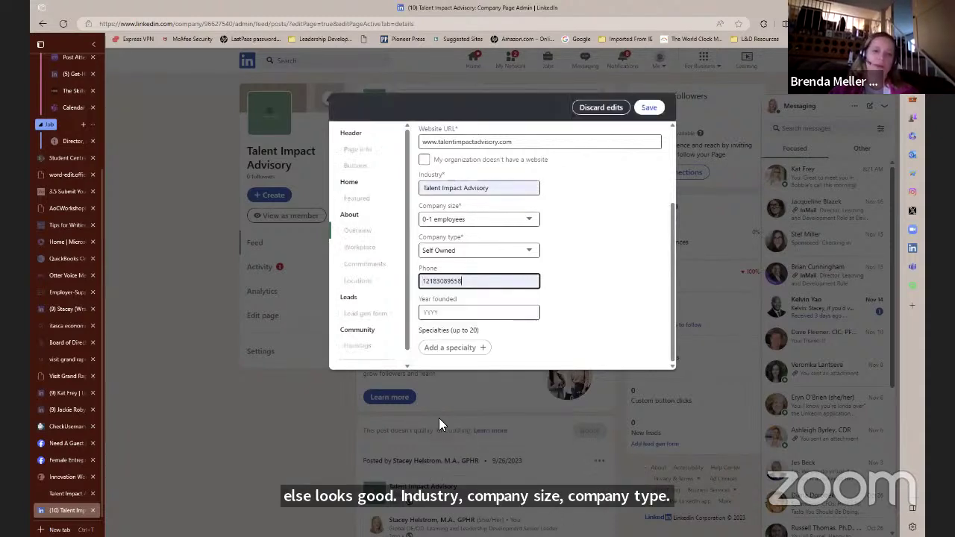
{"action": "left_click", "coordinate": [427, 282]}
{"action": "left_click", "coordinate": [618, 282]}
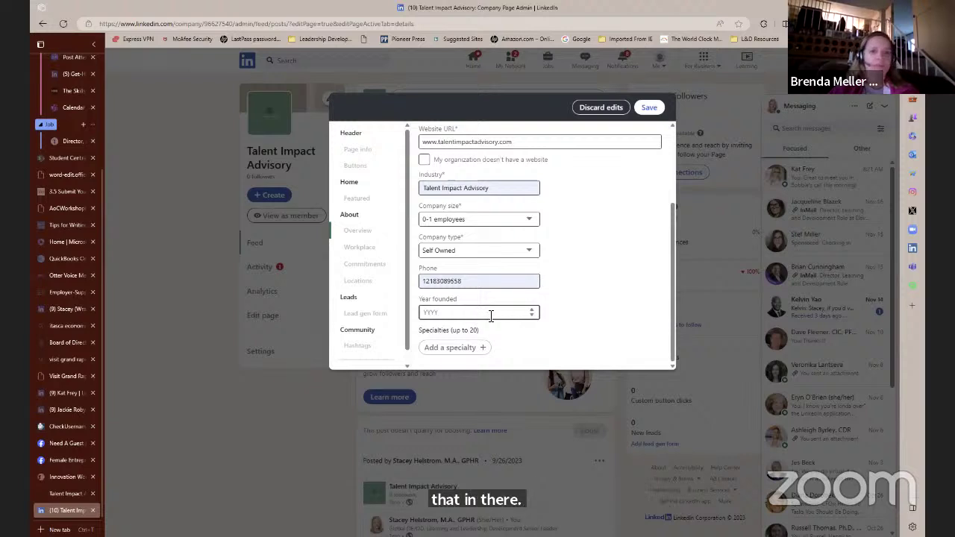
Set the year founded to 2023 in the overview details.
{"action": "left_click", "coordinate": [532, 310]}
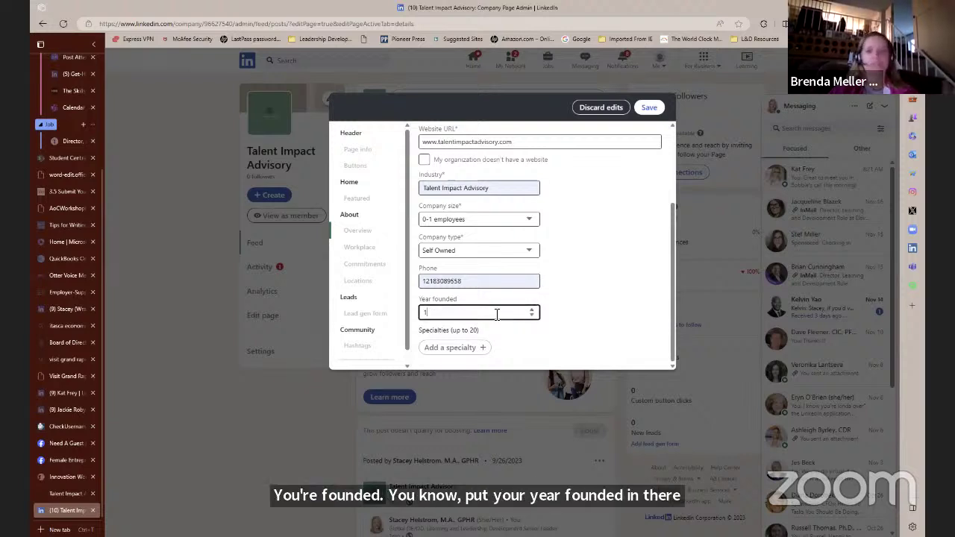
{"action": "key", "text": "BackSpace"}
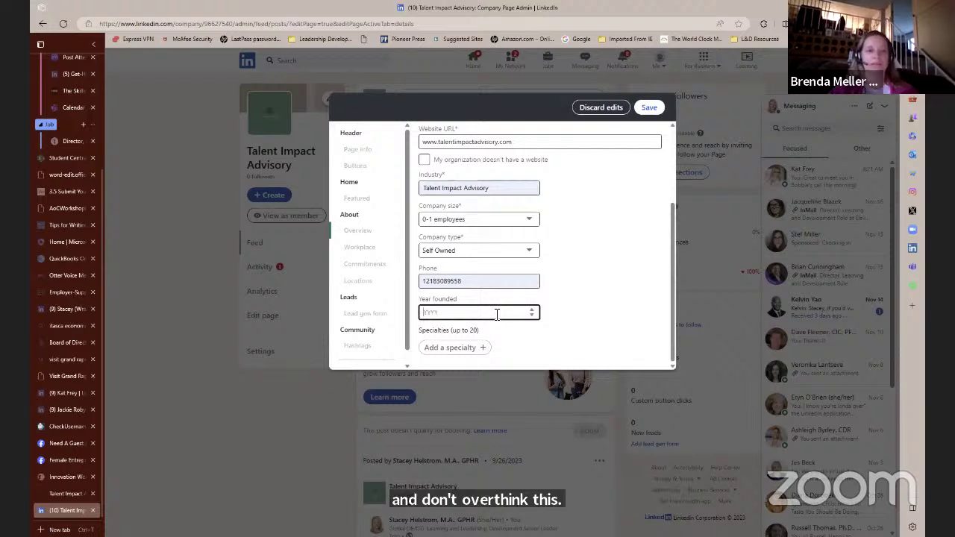
{"action": "type", "text": "2023"}
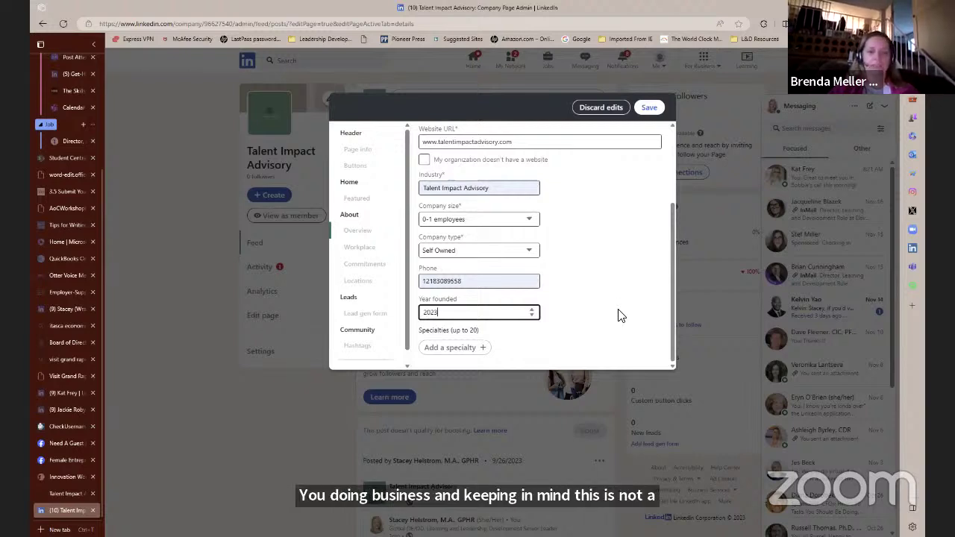
Add Executive Coaching as a specialty in the overview details.
{"action": "left_click", "coordinate": [485, 351]}
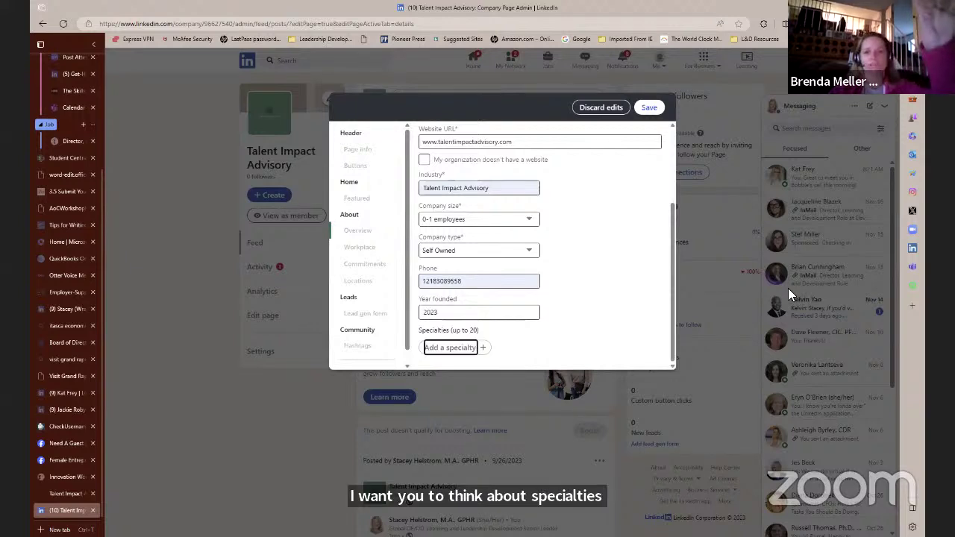
{"action": "key", "text": "Return"}
{"action": "type", "text": "Exec"}
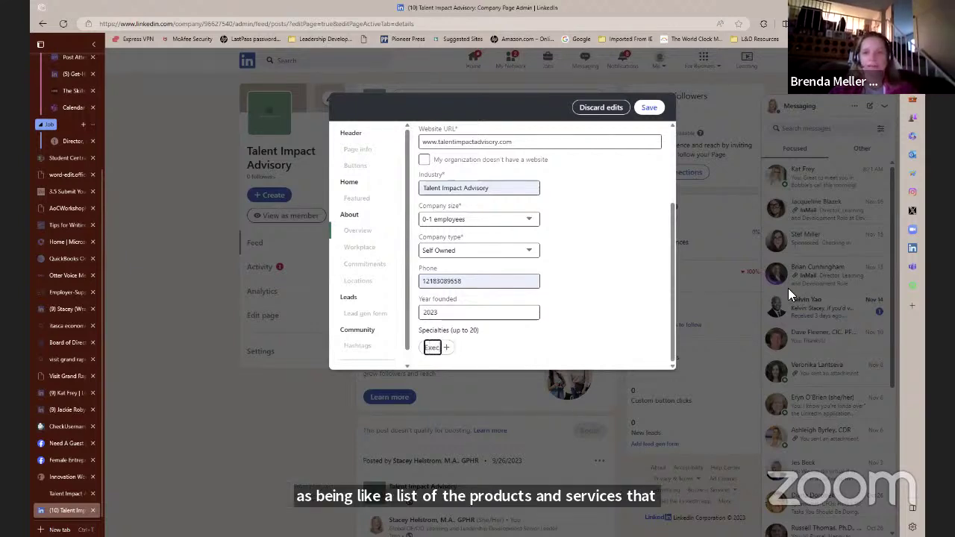
{"action": "type", "text": "utive C"}
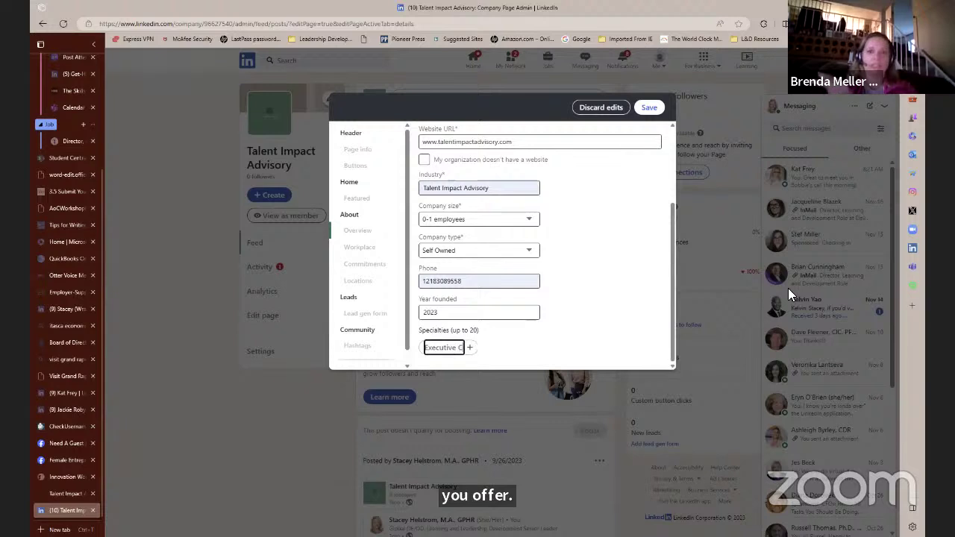
{"action": "type", "text": "oaching"}
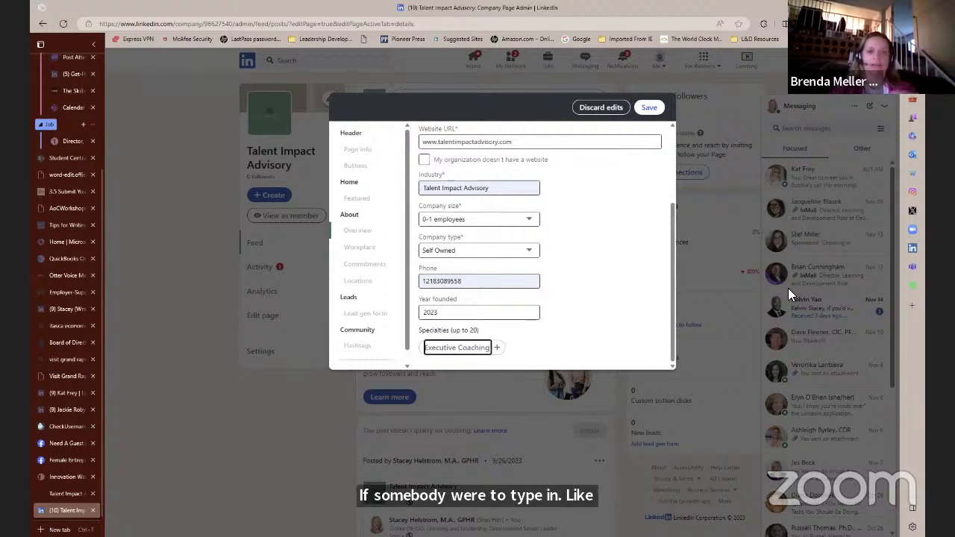
{"action": "left_click", "coordinate": [499, 349]}
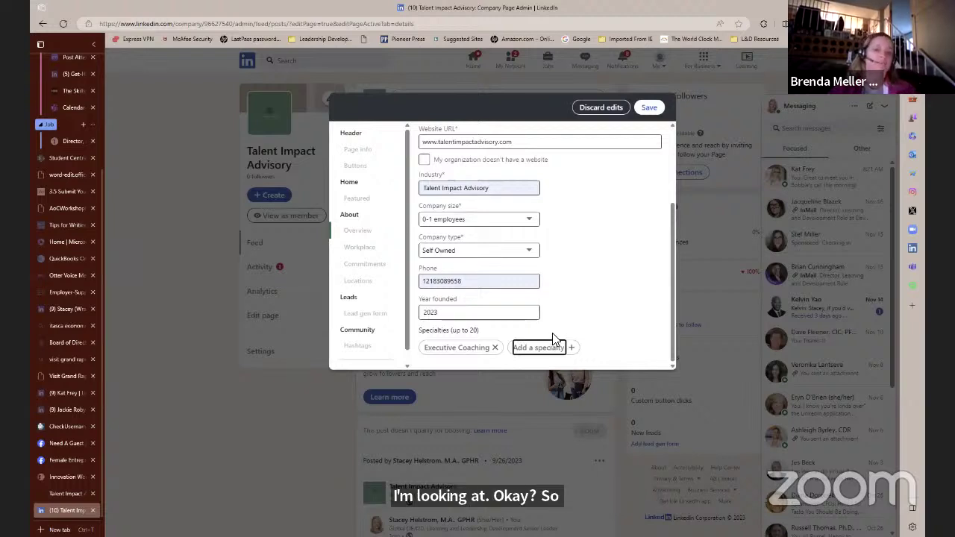
Add Organization Change as a second specialty and save the overview edits.
{"action": "left_click", "coordinate": [553, 340]}
{"action": "type", "text": "Organizati"}
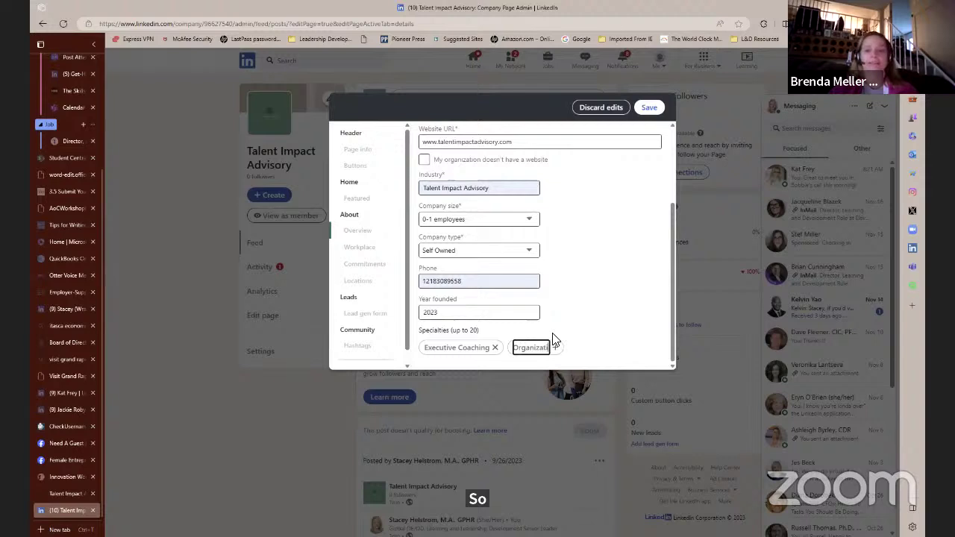
{"action": "type", "text": "on Chan"}
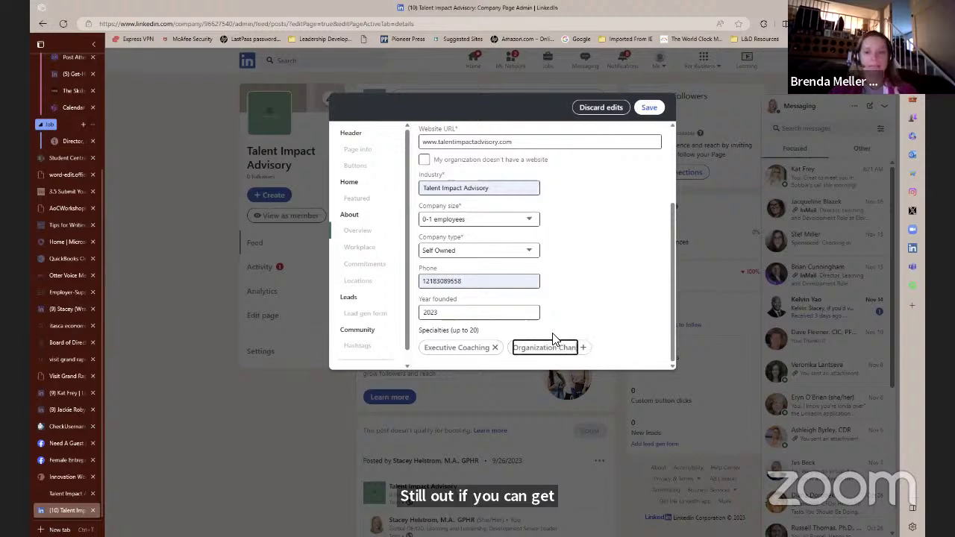
{"action": "type", "text": "ge"}
{"action": "key", "text": "Return"}
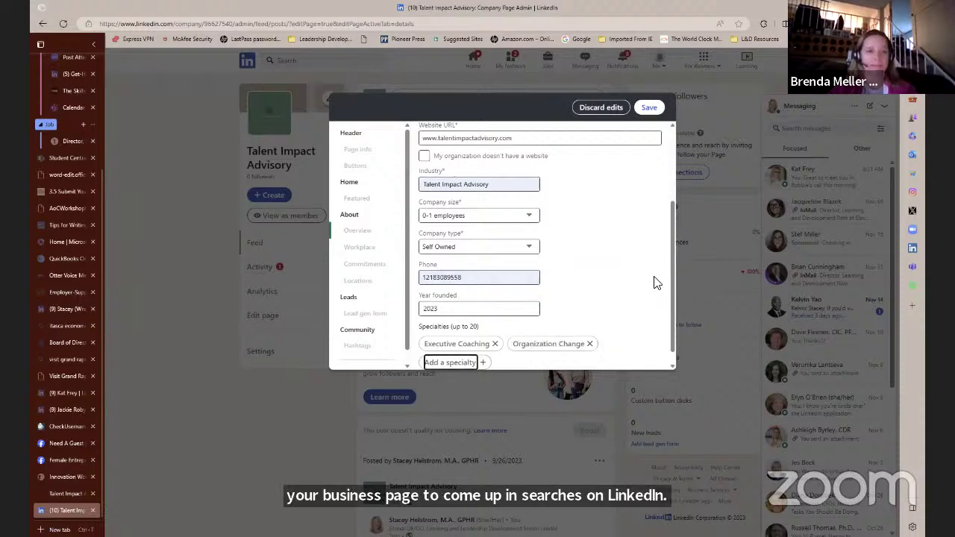
{"action": "left_click", "coordinate": [649, 106]}
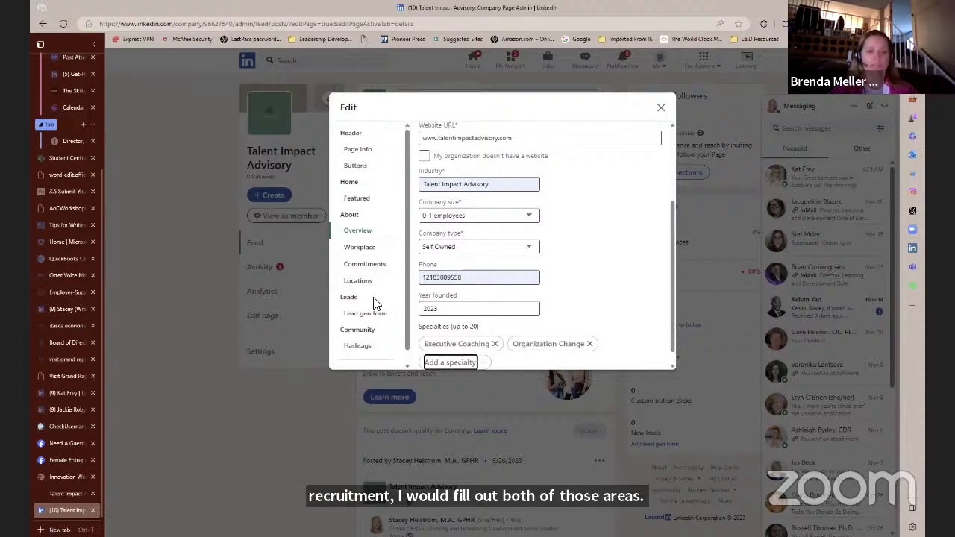
Check the page's locations and add #talentimpactadvisory as the first community hashtag.
{"action": "left_click", "coordinate": [356, 283]}
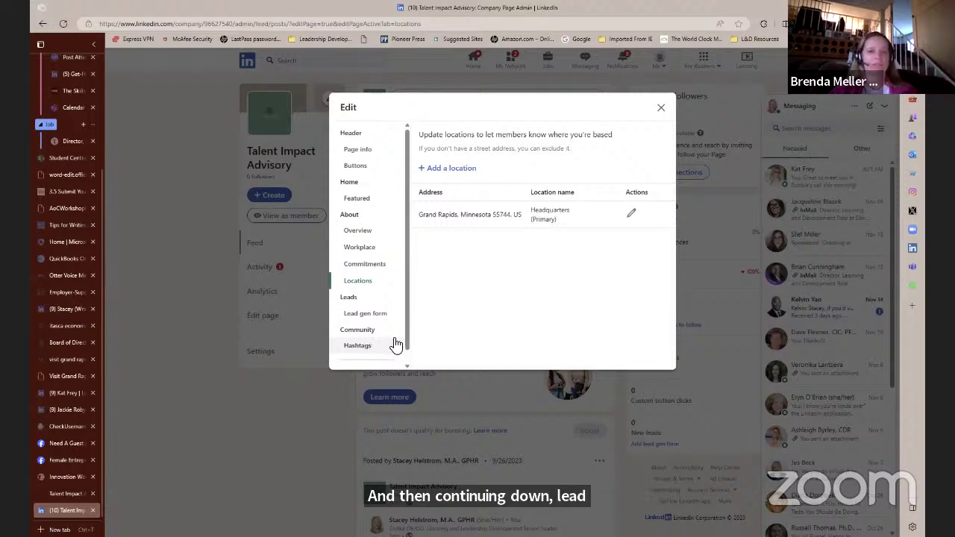
{"action": "left_click_drag", "start_coordinate": [405, 339], "coordinate": [405, 354]}
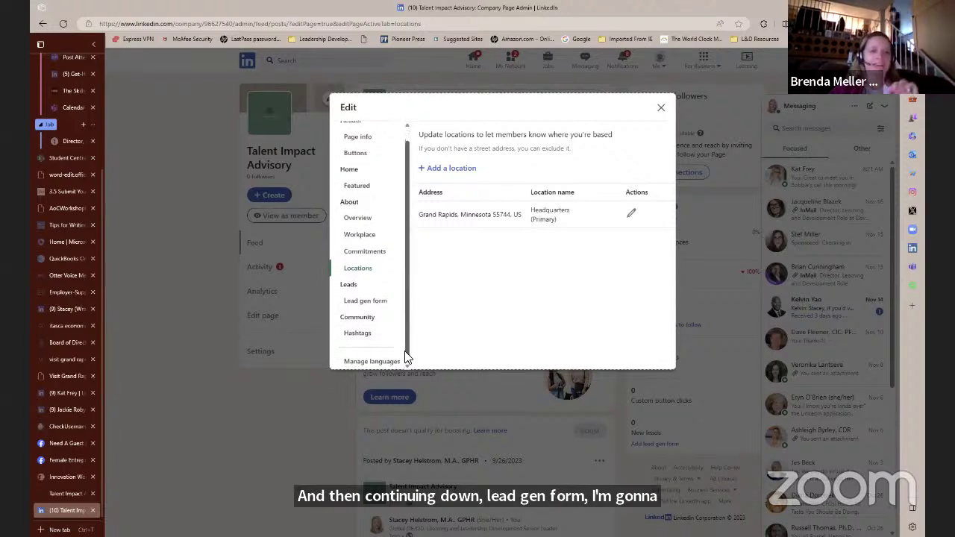
{"action": "left_click", "coordinate": [359, 335]}
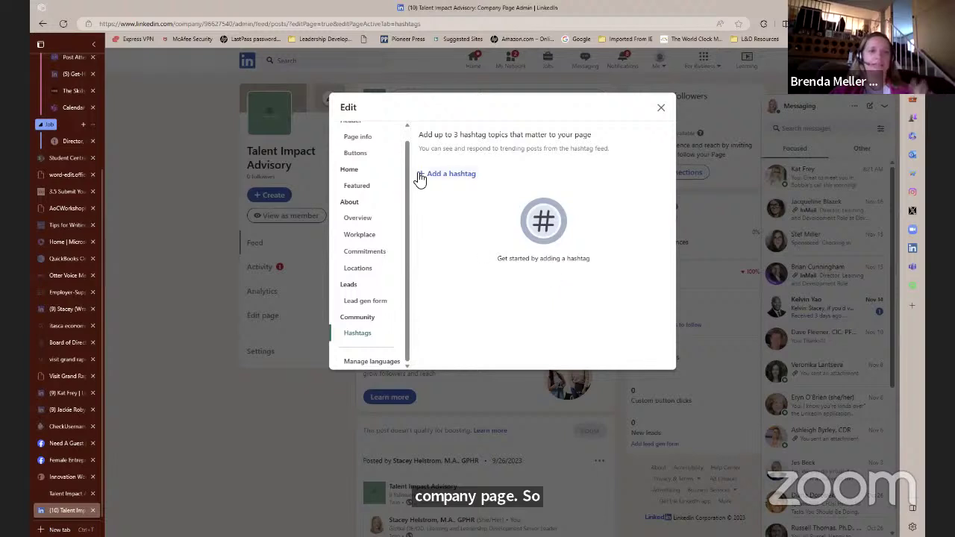
{"action": "left_click", "coordinate": [447, 174]}
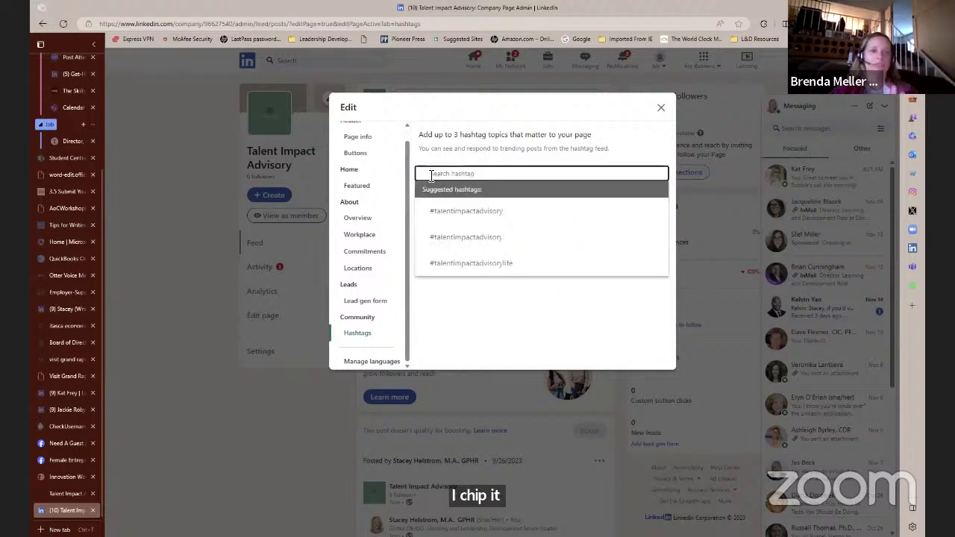
{"action": "type", "text": "tale"}
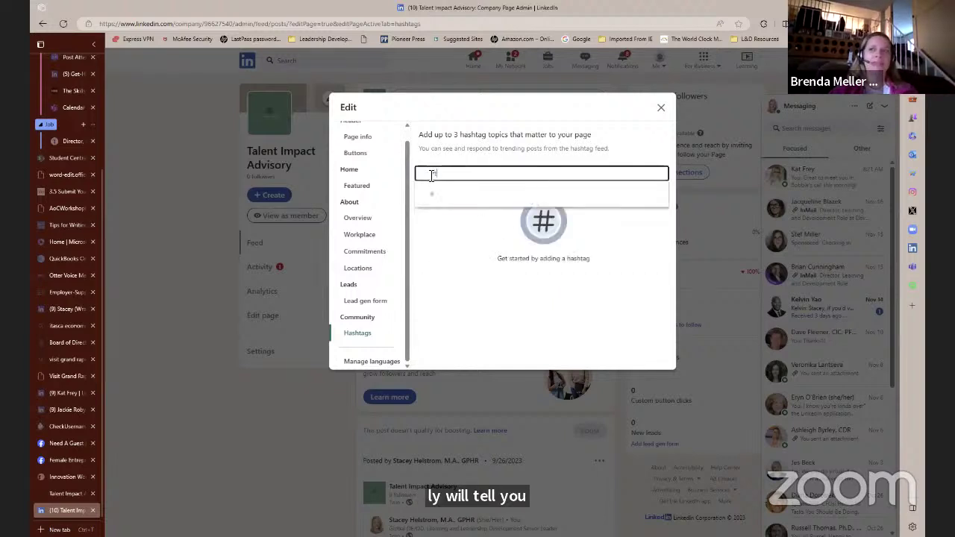
{"action": "type", "text": "tnimpacta"}
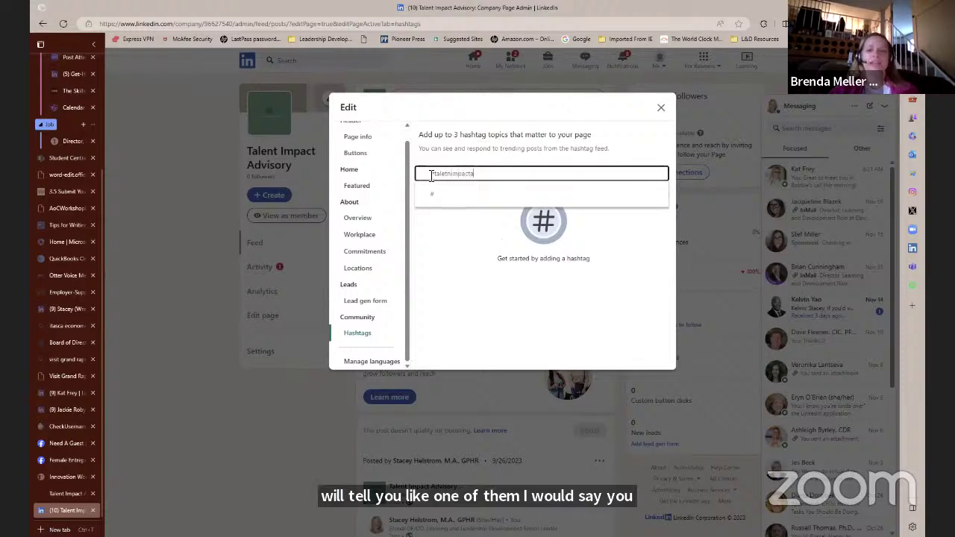
{"action": "type", "text": "dvisory"}
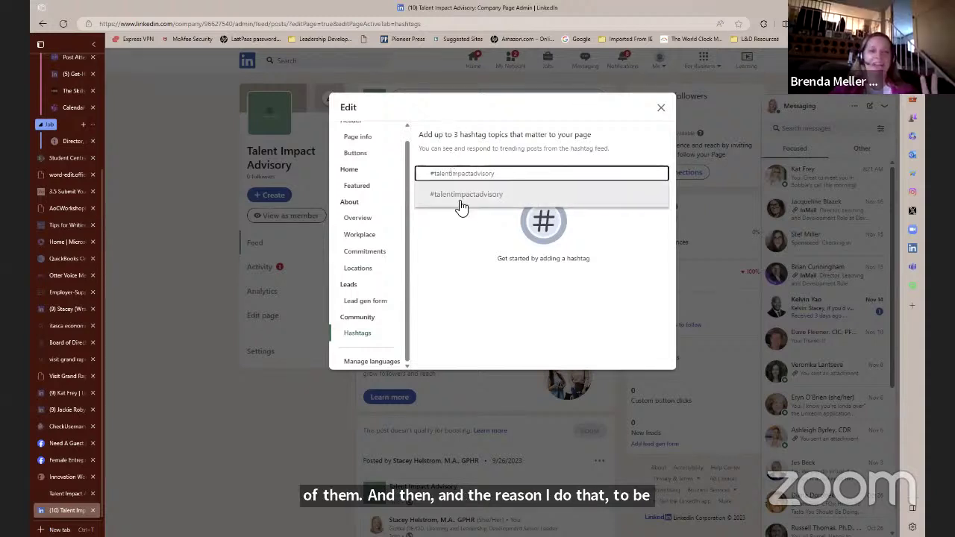
{"action": "left_click", "coordinate": [461, 208]}
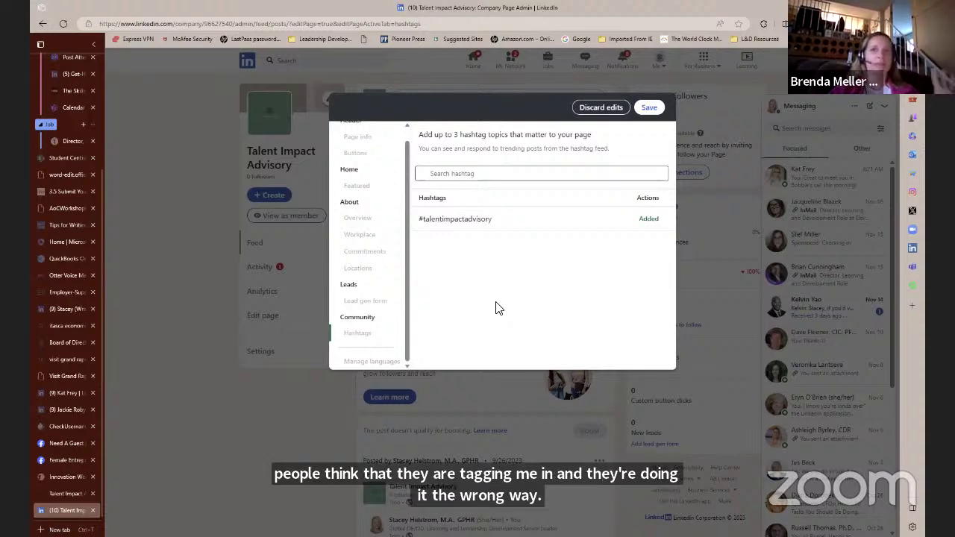
Add #leadershipcoaching as the second community hashtag, save it, and leave the page editor without sharing the edits in a post.
{"action": "left_click", "coordinate": [445, 174]}
{"action": "type", "text": "#"}
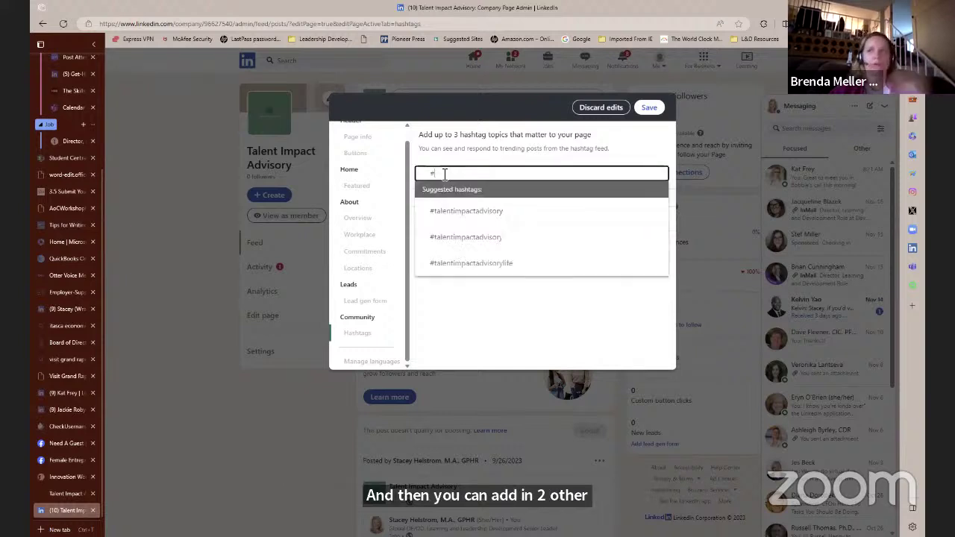
{"action": "type", "text": "leader"}
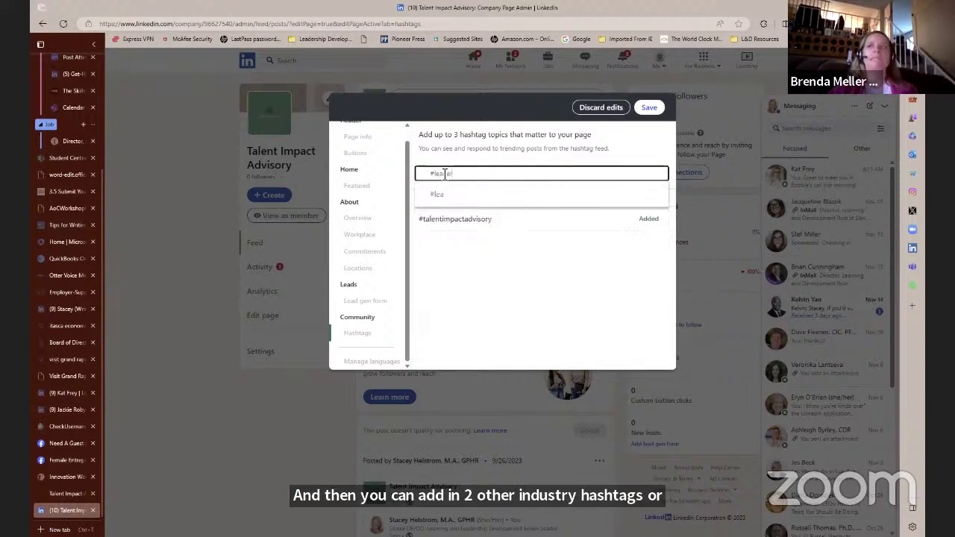
{"action": "type", "text": "ship c"}
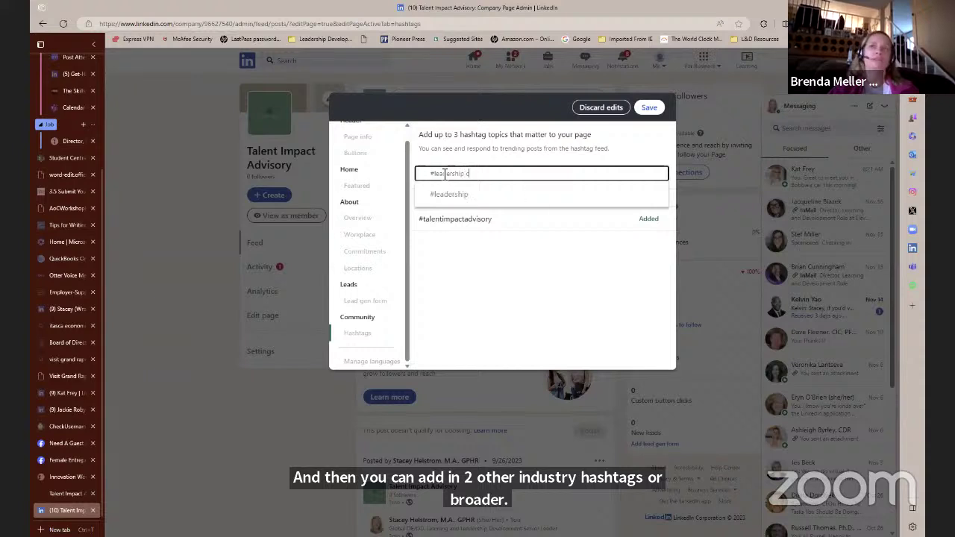
{"action": "type", "text": "oaching"}
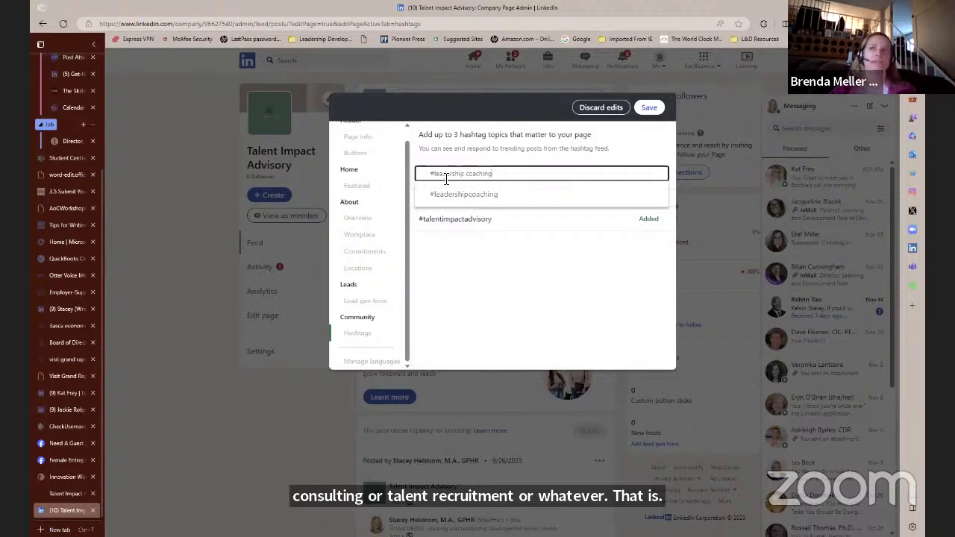
{"action": "left_click", "coordinate": [456, 195]}
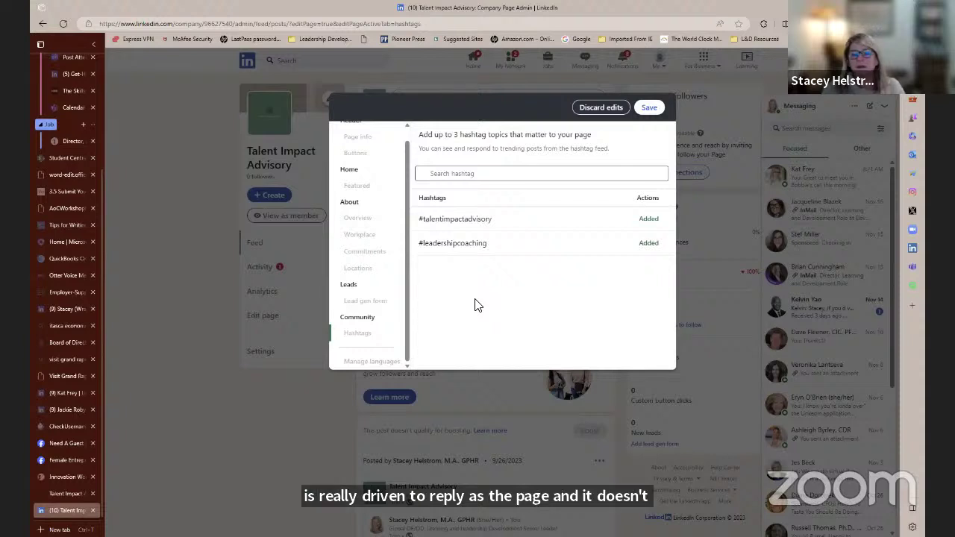
{"action": "left_click", "coordinate": [648, 109]}
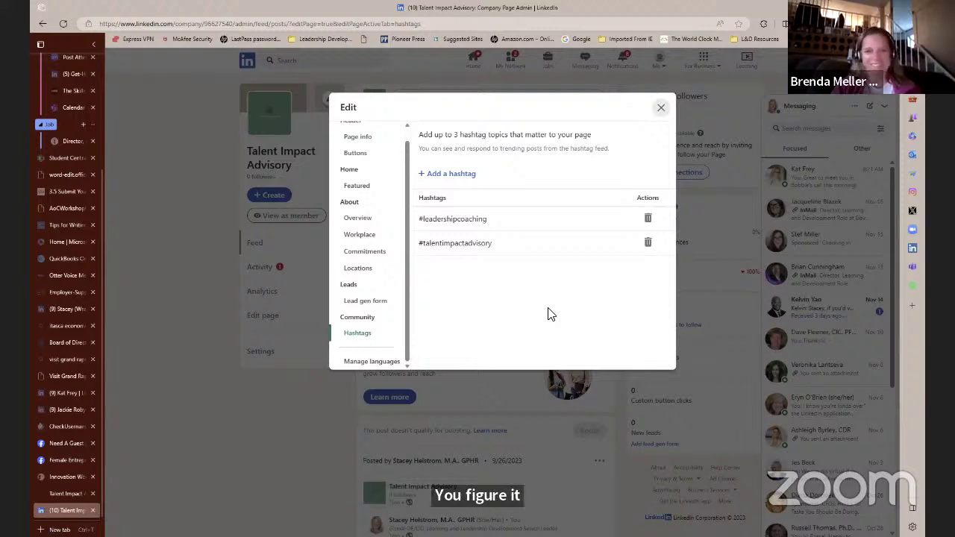
{"action": "left_click", "coordinate": [661, 109]}
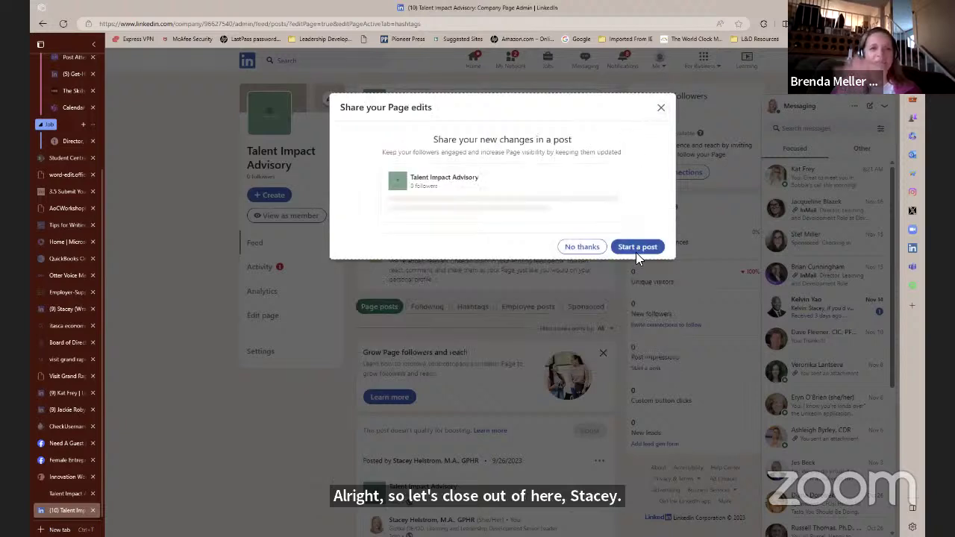
{"action": "left_click", "coordinate": [661, 108]}
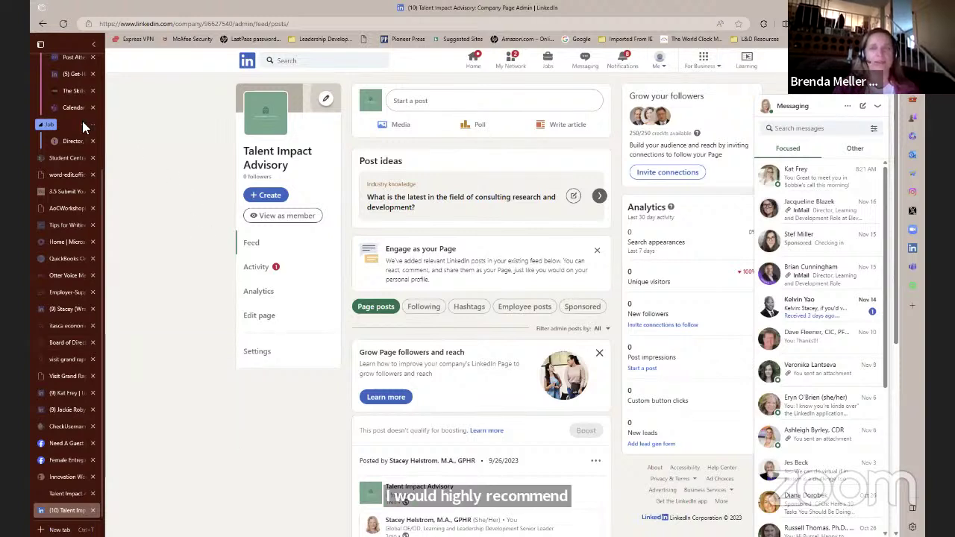
Check the cover image options and review the page's home and About details as a member sees them.
{"action": "left_click", "coordinate": [326, 101]}
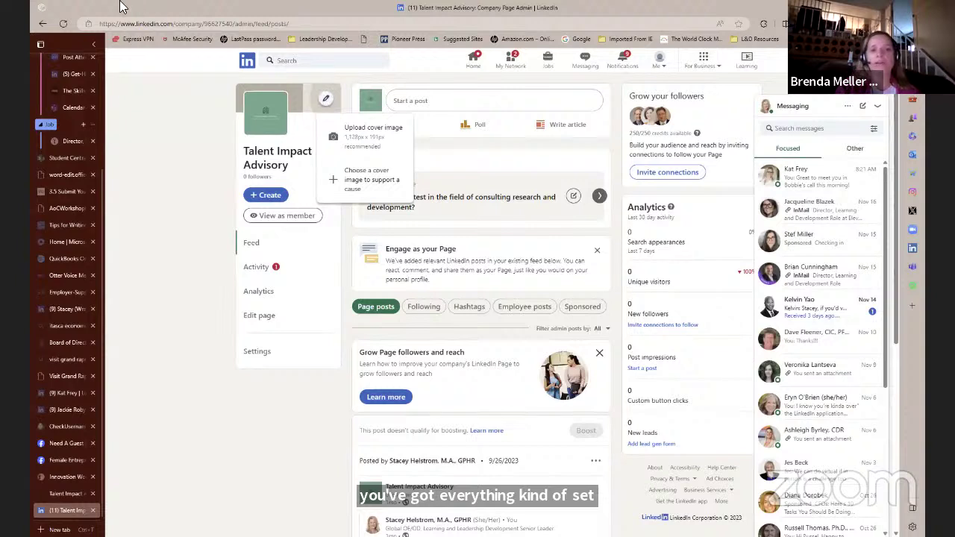
{"action": "left_click", "coordinate": [192, 394]}
{"action": "left_click", "coordinate": [266, 218]}
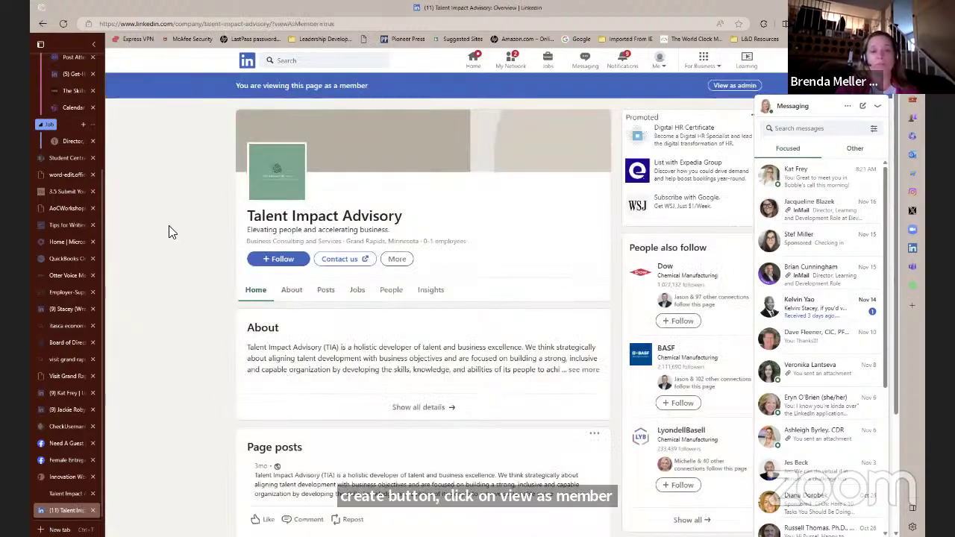
{"action": "scroll", "coordinate": [171, 235], "scroll_direction": "down", "scroll_amount": 1}
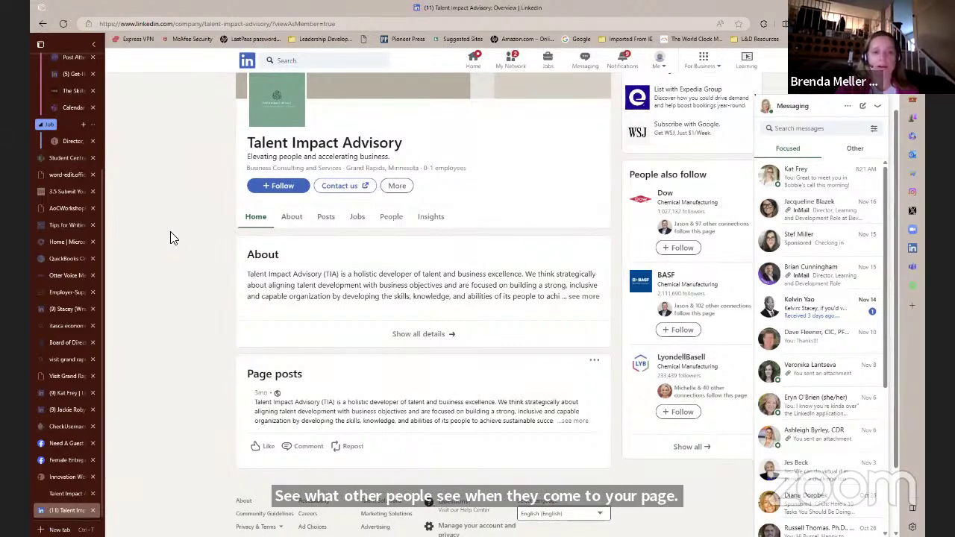
{"action": "scroll", "coordinate": [171, 238], "scroll_direction": "up", "scroll_amount": 1}
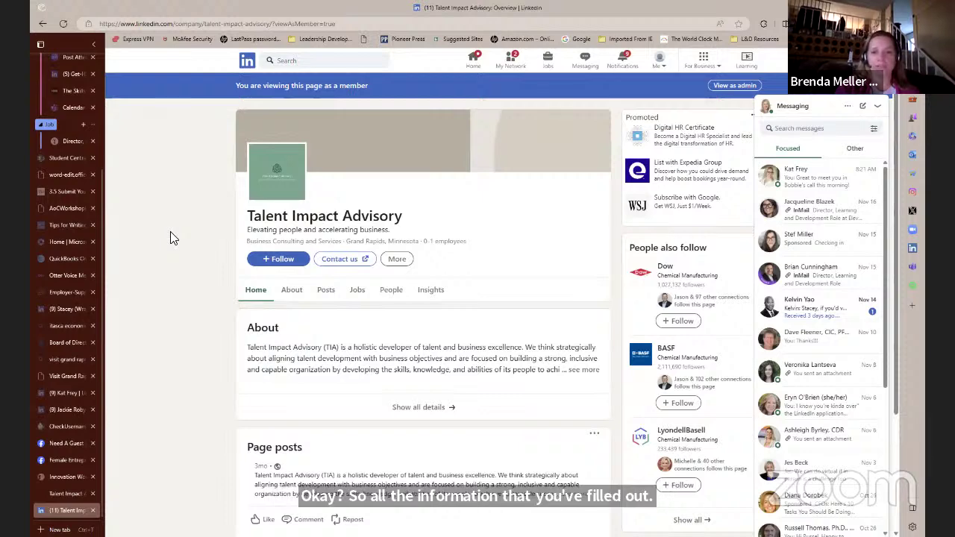
{"action": "left_click", "coordinate": [291, 295]}
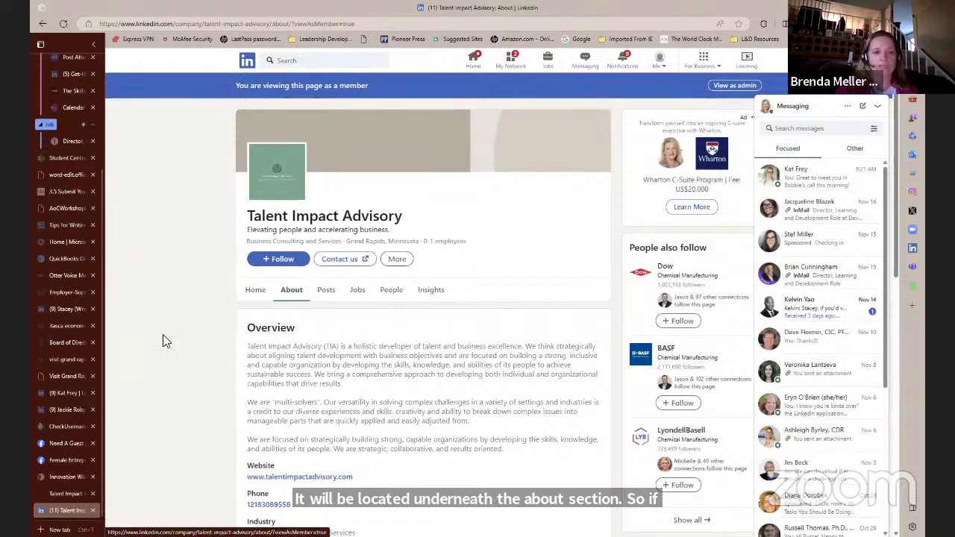
{"action": "scroll", "coordinate": [163, 340], "scroll_direction": "down", "scroll_amount": 1}
{"action": "scroll", "coordinate": [166, 341], "scroll_direction": "down", "scroll_amount": 1}
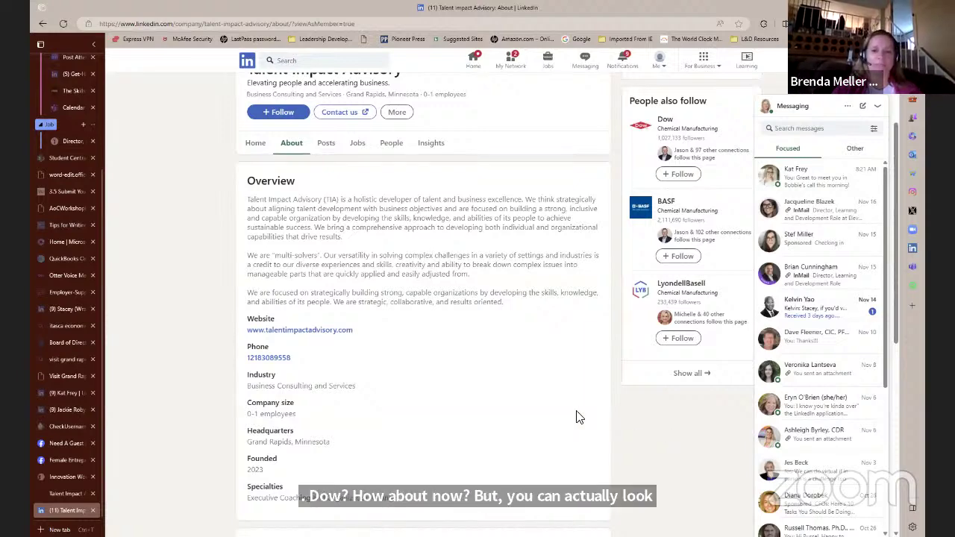
{"action": "scroll", "coordinate": [553, 399], "scroll_direction": "up", "scroll_amount": 2}
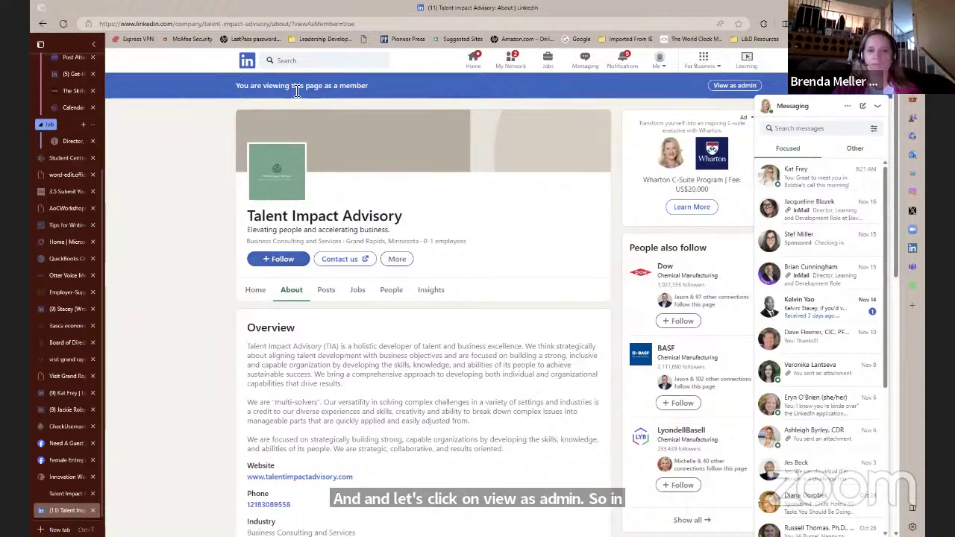
Return to the admin view and add Innoviant Consulting as the first tracked page in the competitor analytics.
{"action": "left_click", "coordinate": [734, 85]}
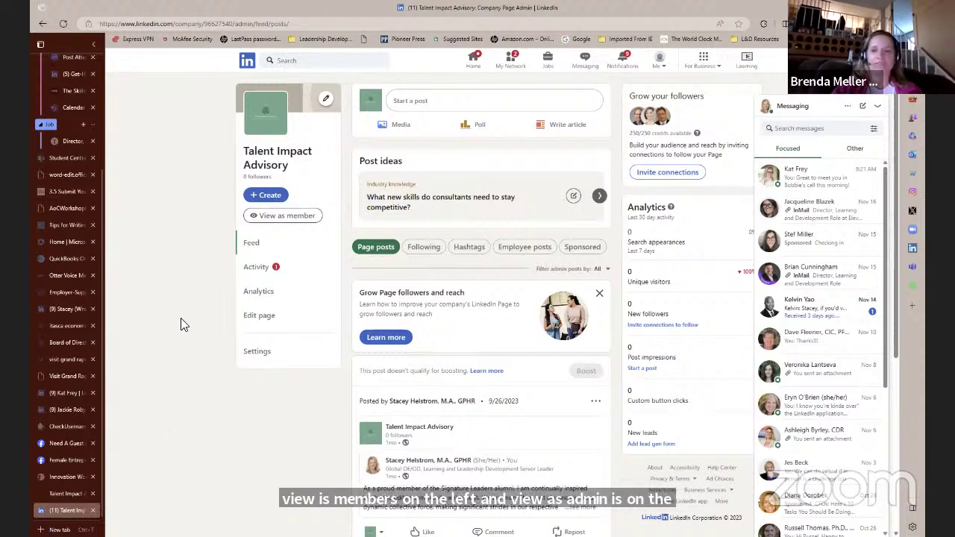
{"action": "left_click", "coordinate": [251, 293]}
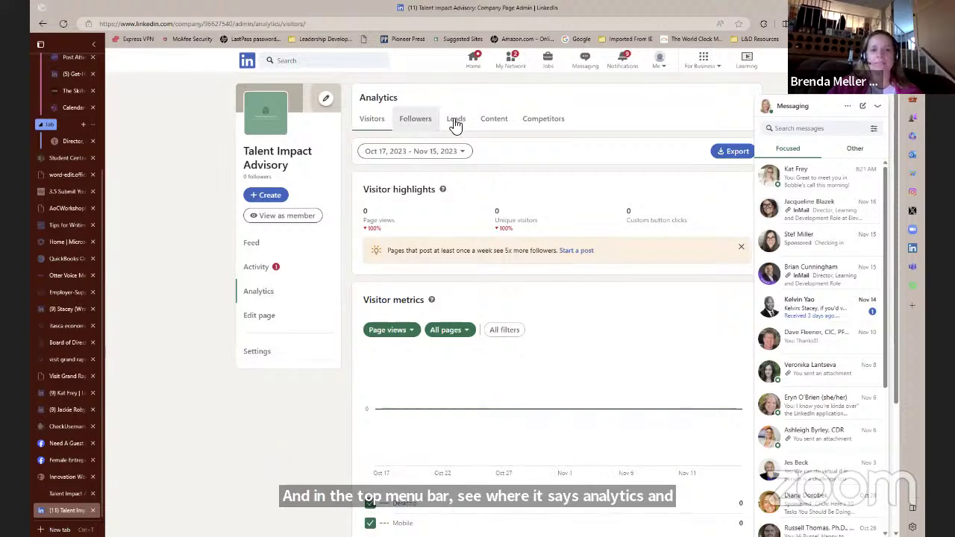
{"action": "left_click", "coordinate": [525, 125]}
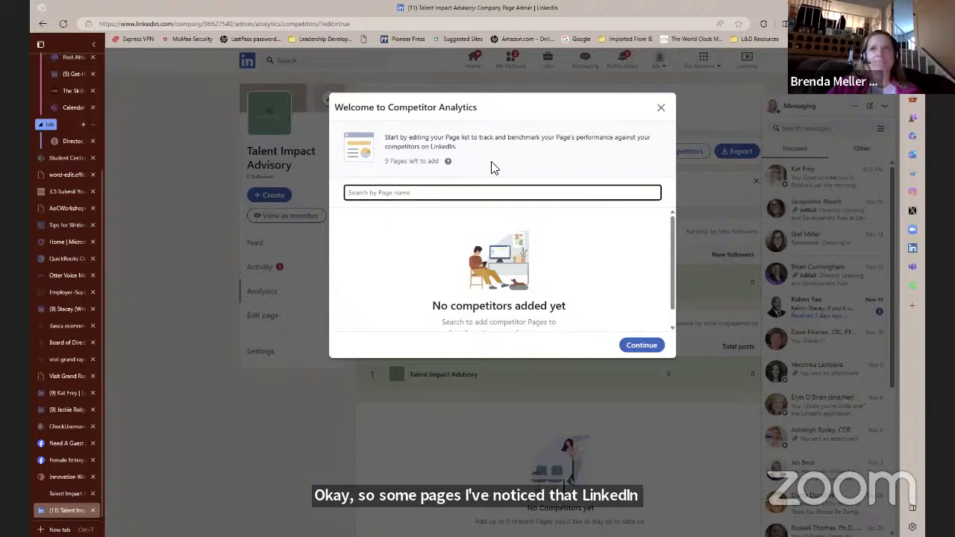
{"action": "type", "text": "Innoviant"}
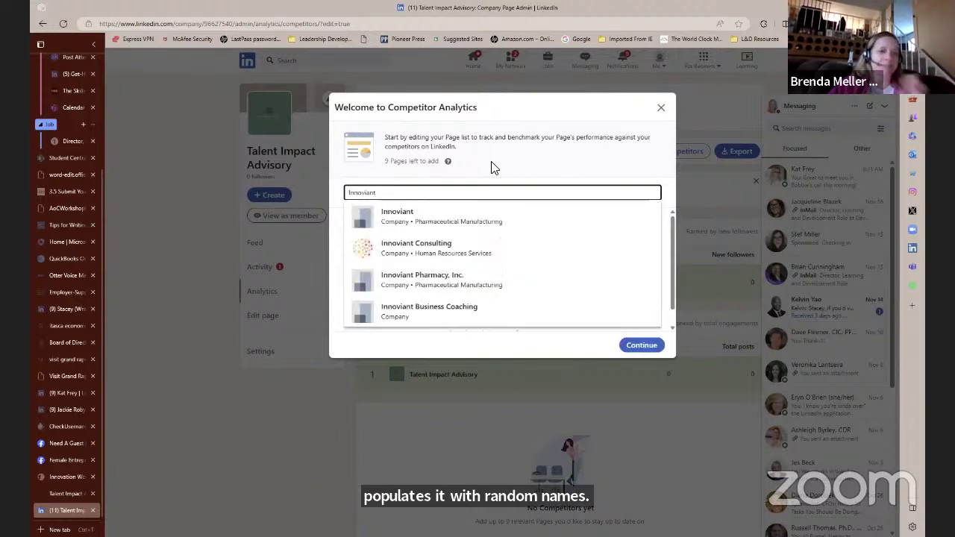
{"action": "left_click", "coordinate": [450, 246]}
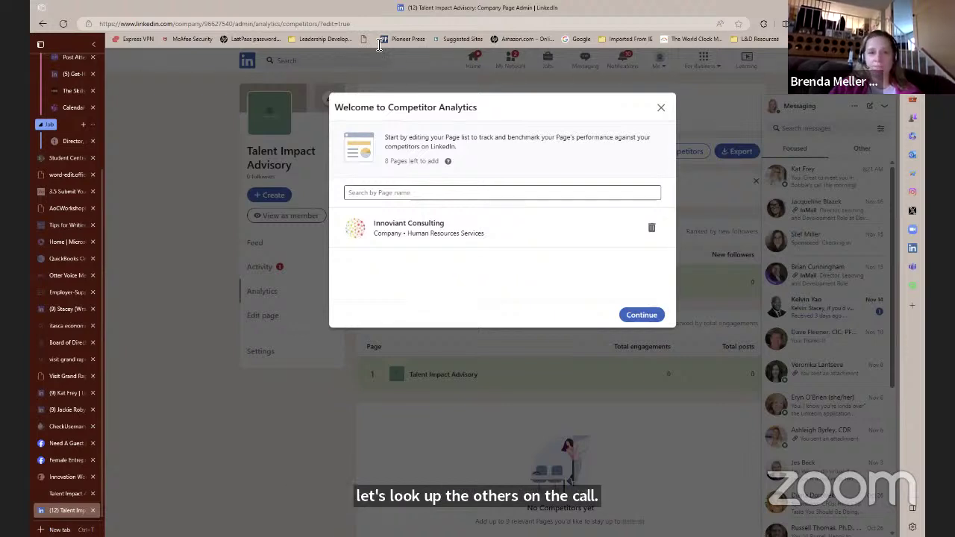
Add Meller Marketing, the professional training and coaching company, to the tracked competitor pages.
{"action": "left_click", "coordinate": [384, 193]}
{"action": "type", "text": "Mel"}
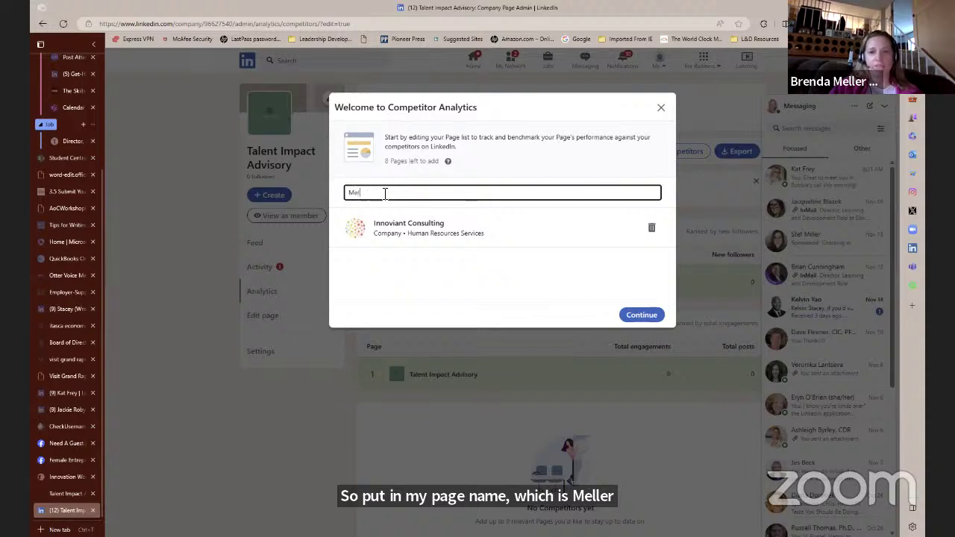
{"action": "type", "text": "ler Mark"}
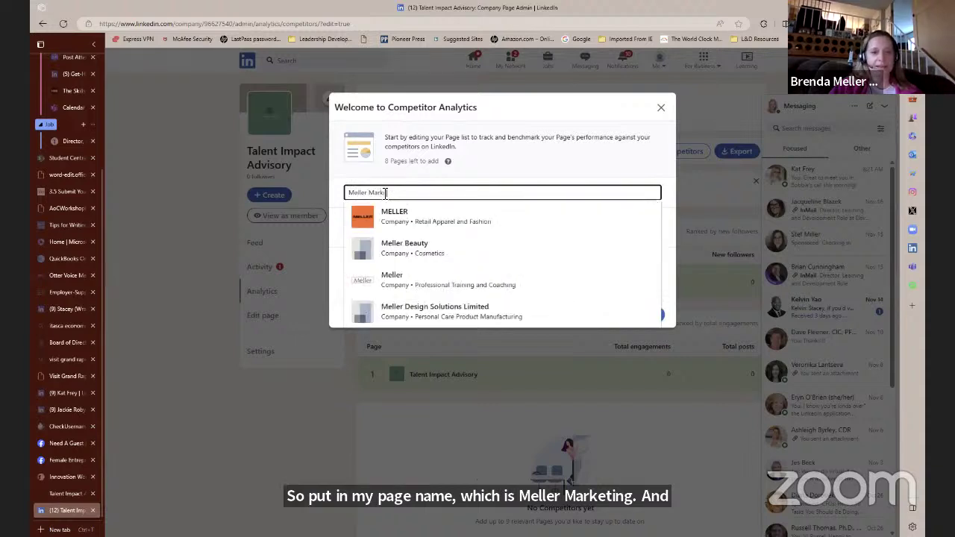
{"action": "type", "text": "eting"}
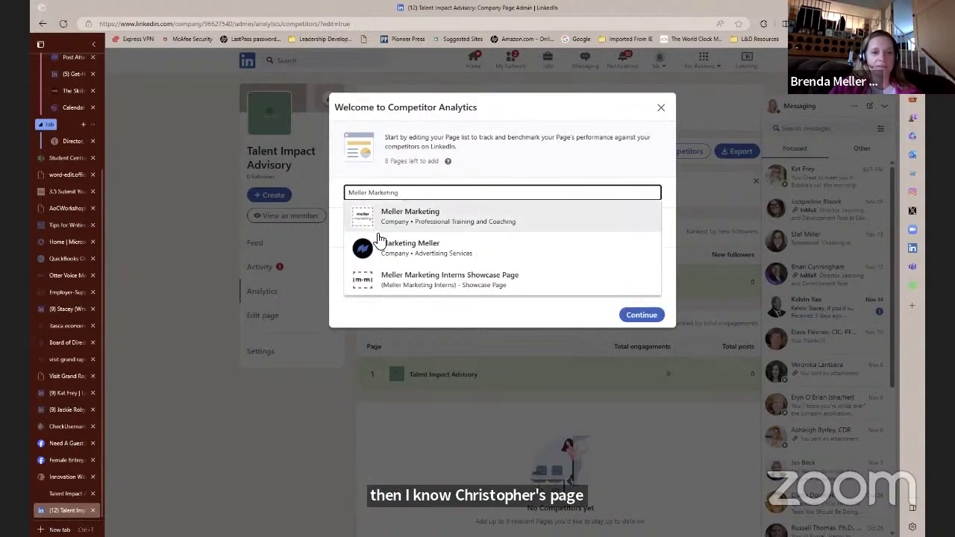
{"action": "left_click", "coordinate": [393, 224]}
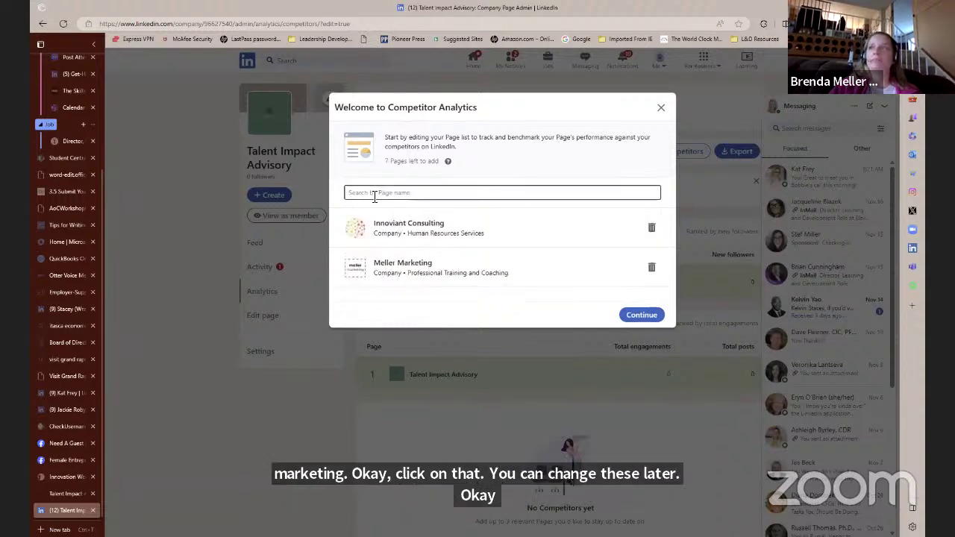
Add Calm Clear Communications, LLC to the tracked competitor pages.
{"action": "left_click", "coordinate": [375, 193]}
{"action": "type", "text": "Cal"}
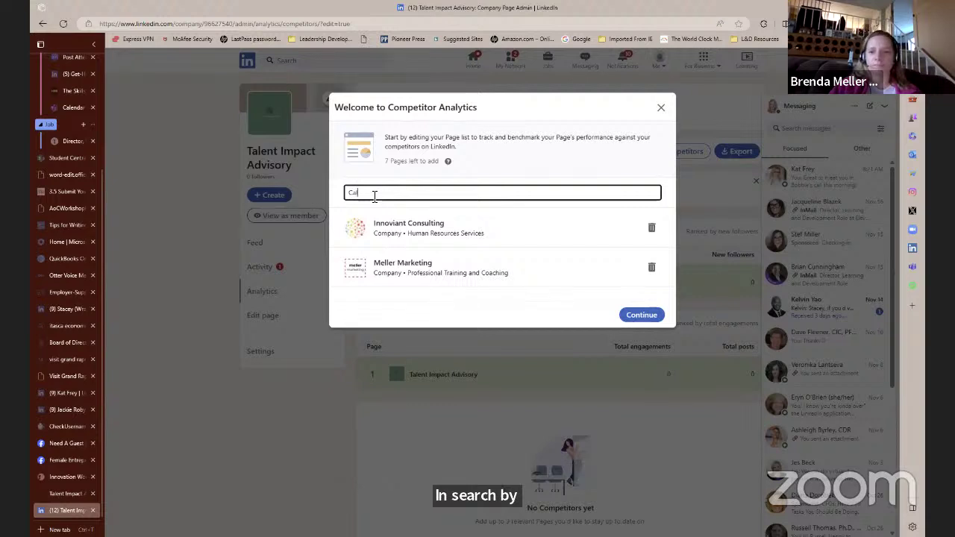
{"action": "type", "text": "mCle"}
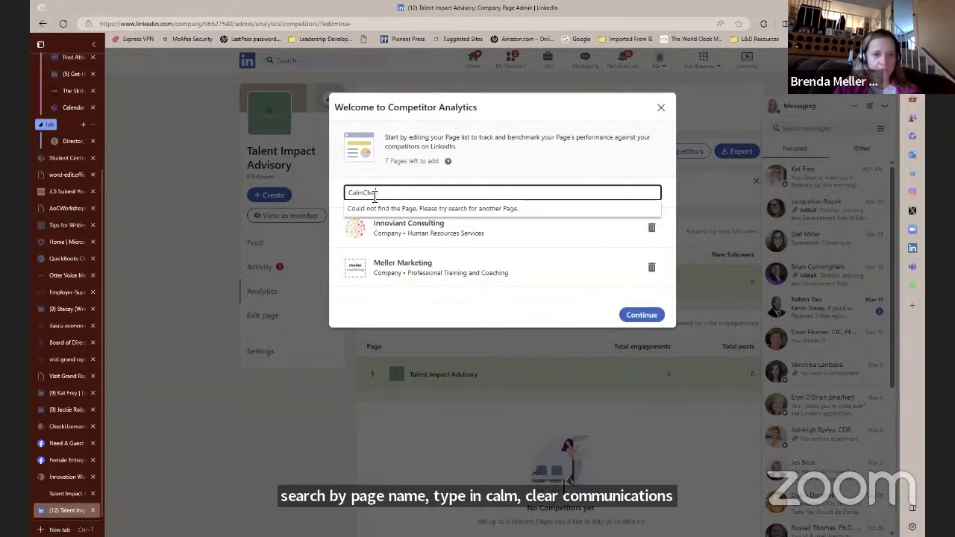
{"action": "key", "text": "BackSpace"}
{"action": "key", "text": "BackSpace"}
{"action": "key", "text": "BackSpace"}
{"action": "type", "text": "c"}
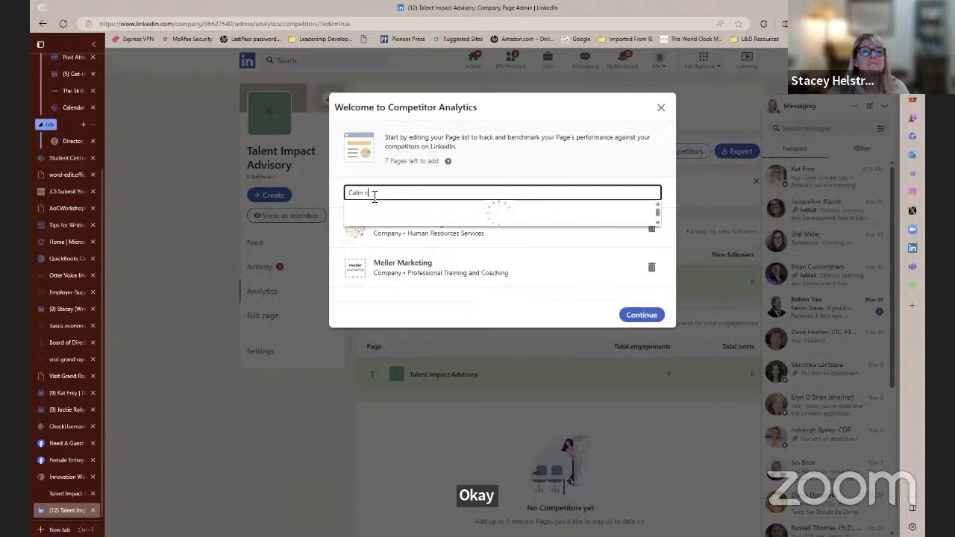
{"action": "key", "text": "BackSpace"}
{"action": "type", "text": "C"}
{"action": "type", "text": "le"}
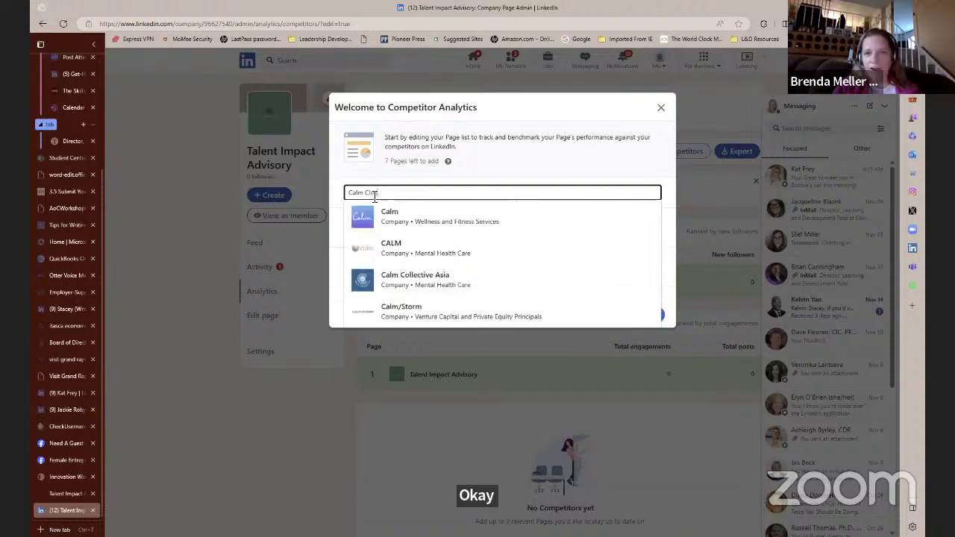
{"action": "type", "text": "ar Comm"}
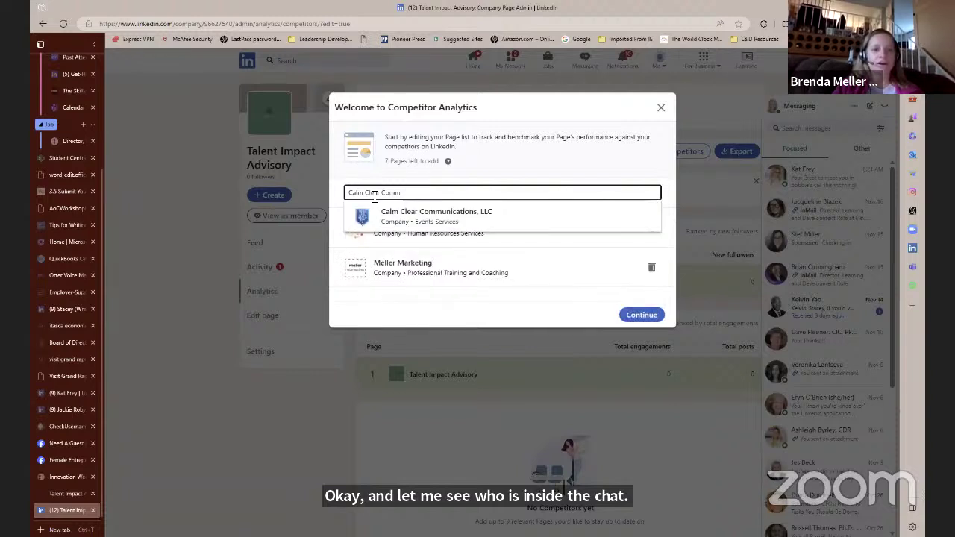
{"action": "left_click", "coordinate": [384, 218]}
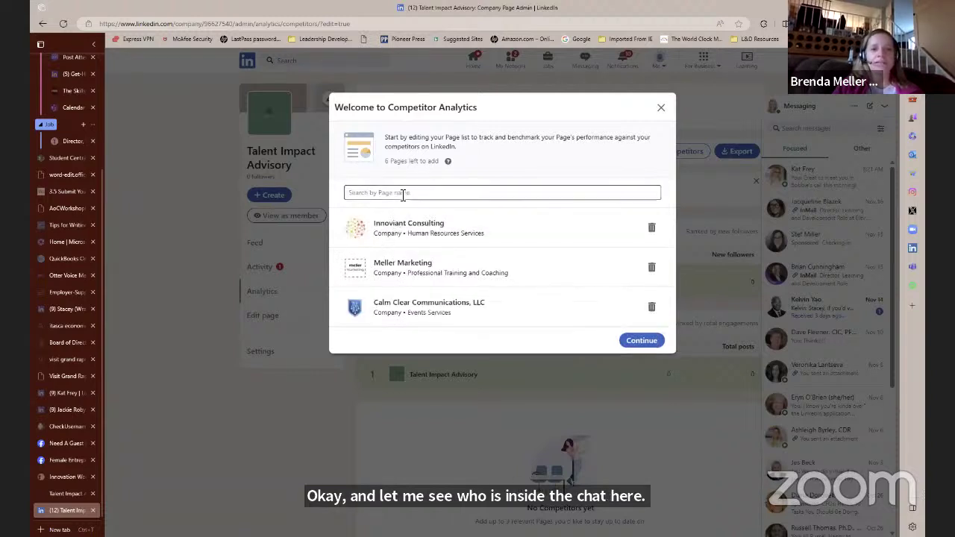
Add AIM Resource Group | Supporting Growth-Minded Professionals to the tracked competitor pages.
{"action": "left_click", "coordinate": [402, 193]}
{"action": "type", "text": "AI"}
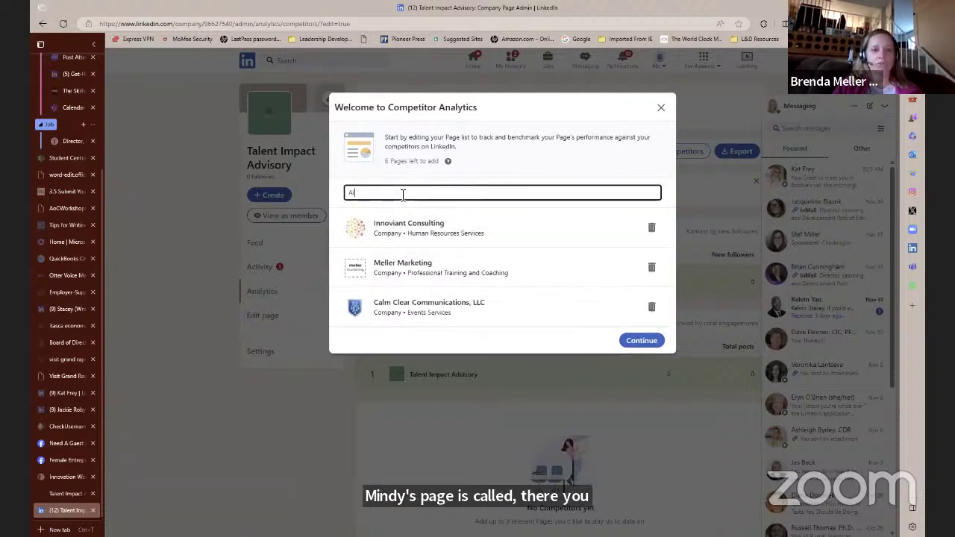
{"action": "type", "text": "M Resour"}
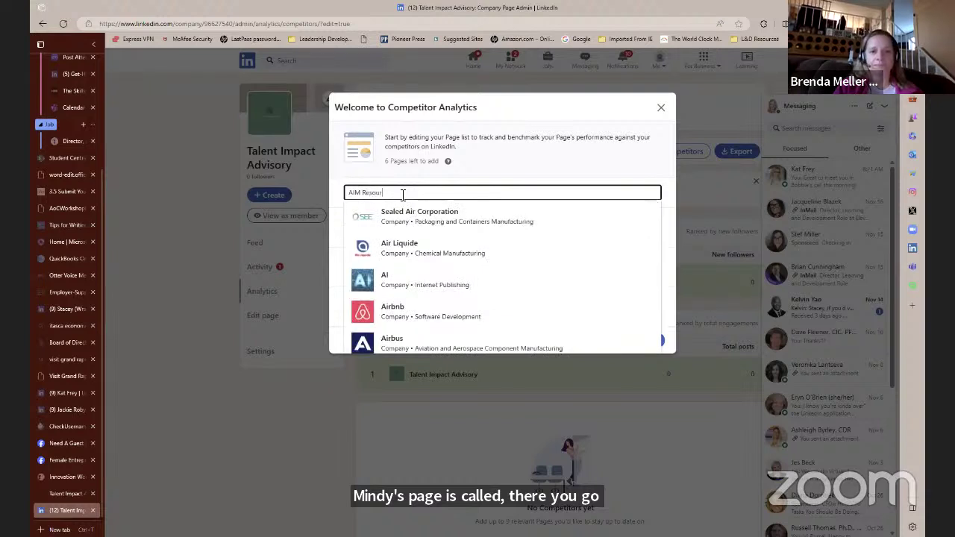
{"action": "type", "text": "ce Group"}
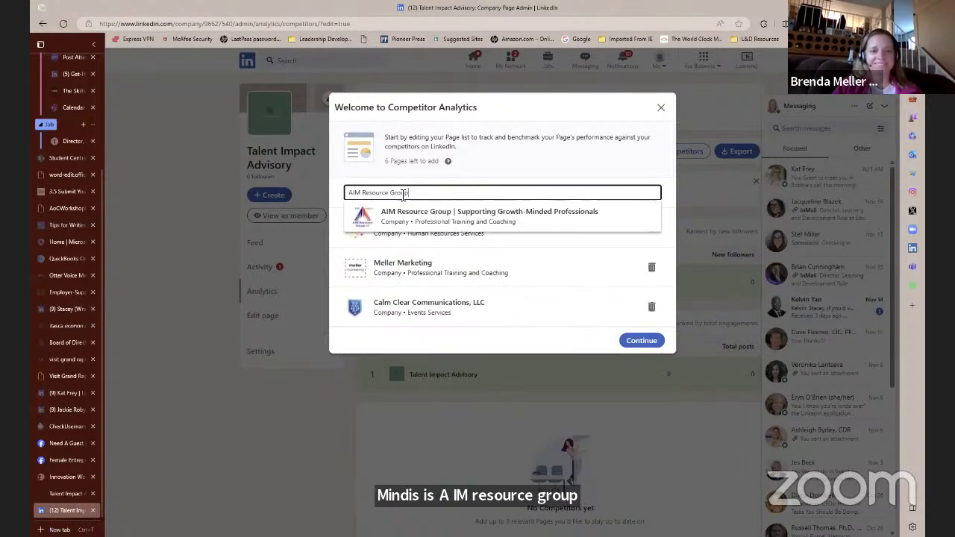
{"action": "left_click", "coordinate": [426, 216]}
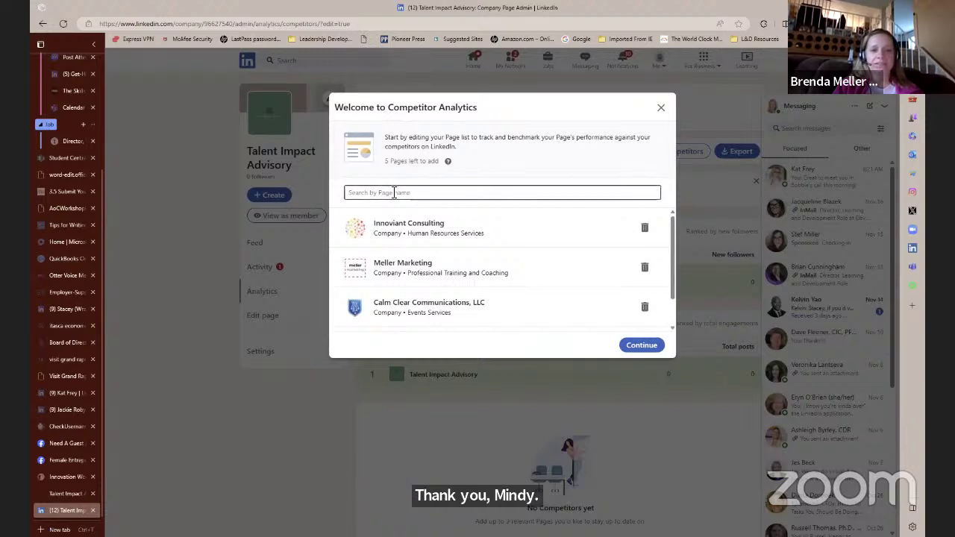
Add LSD CONSULTING LIMITED, the consumer services company, to the tracked competitor pages.
{"action": "left_click", "coordinate": [395, 194]}
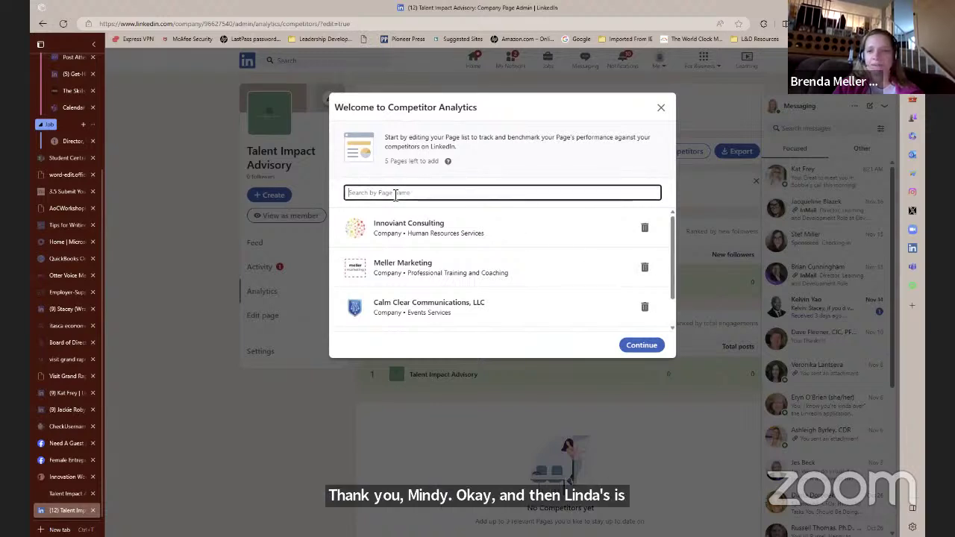
{"action": "type", "text": "LS"}
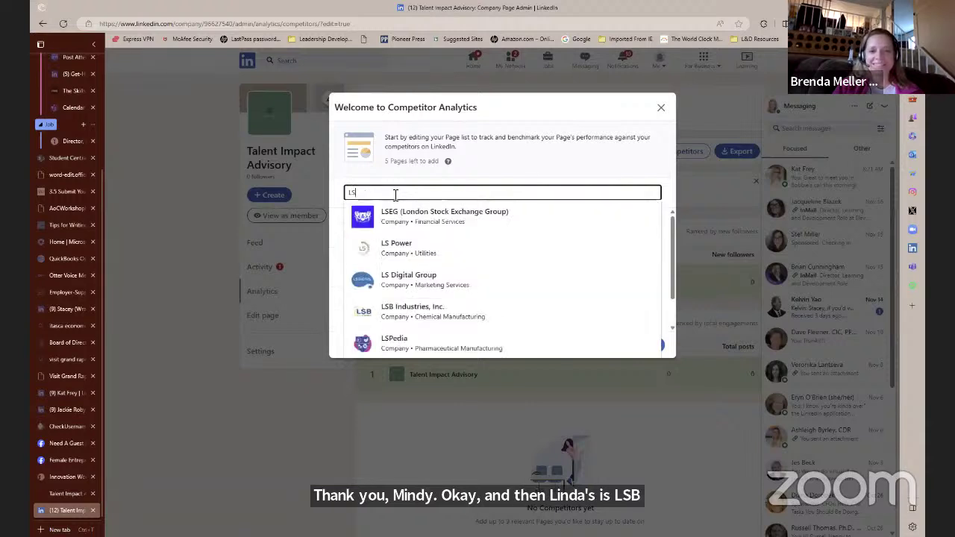
{"action": "type", "text": "D"}
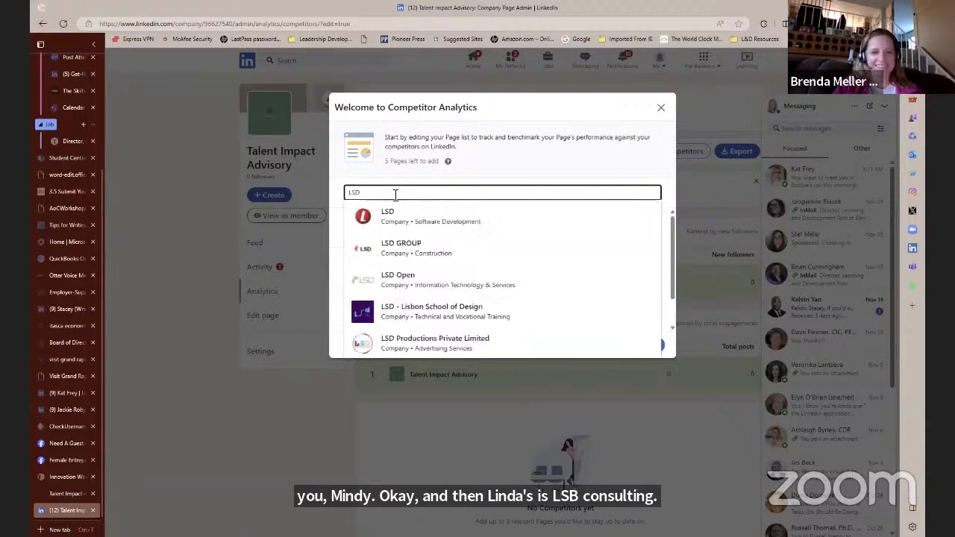
{"action": "type", "text": " C"}
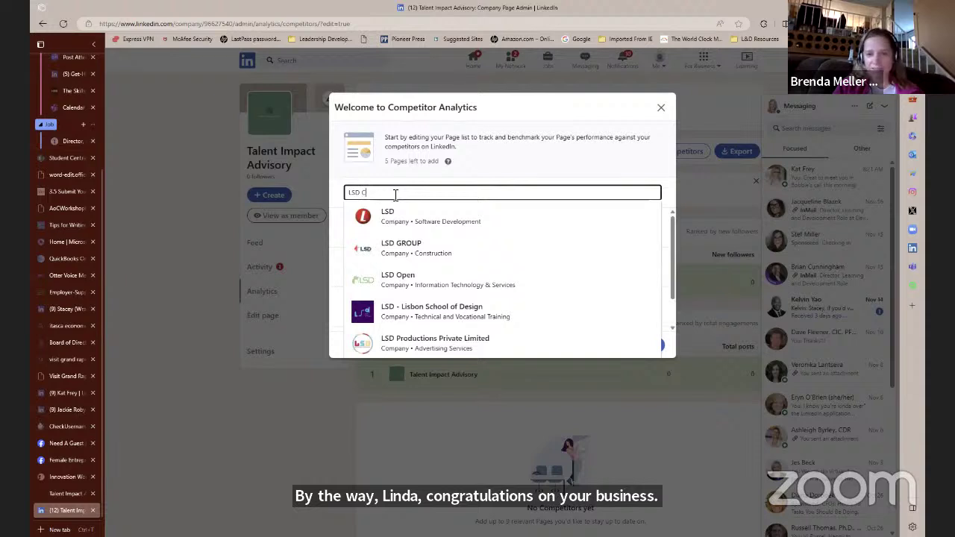
{"action": "type", "text": "o"}
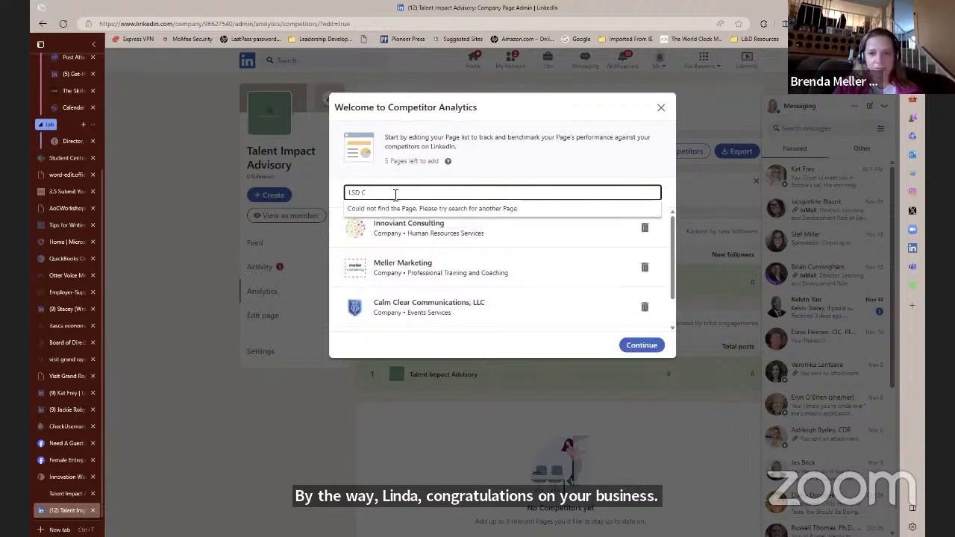
{"action": "type", "text": "onsult"}
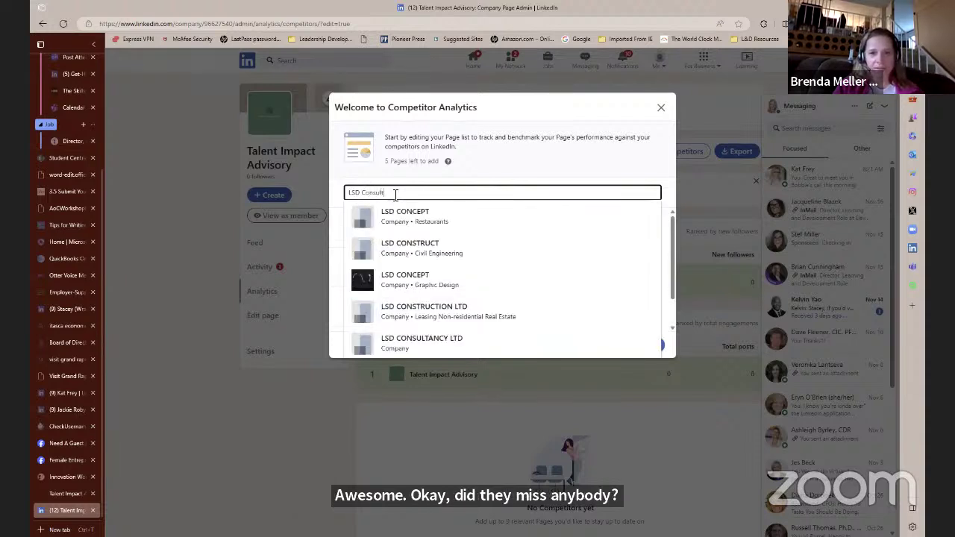
{"action": "type", "text": "ing"}
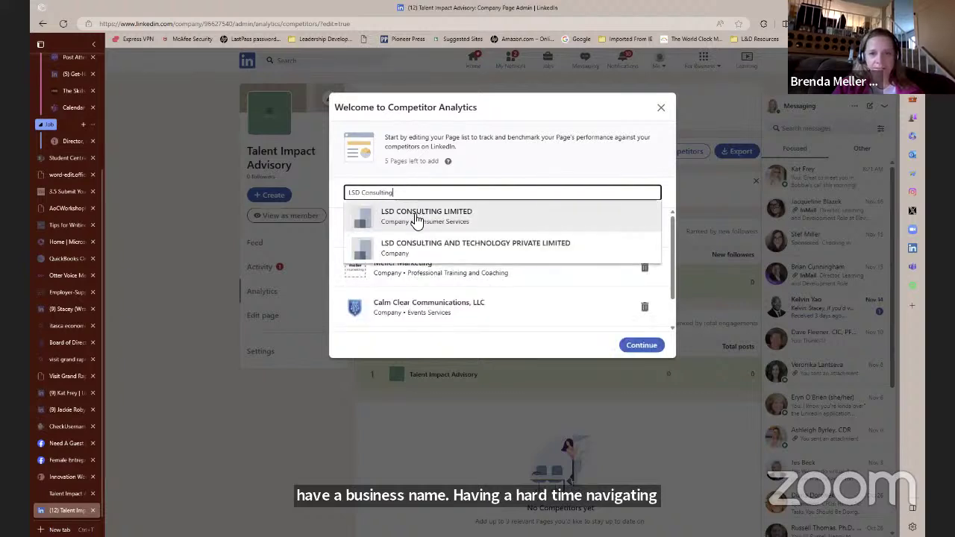
{"action": "left_click", "coordinate": [417, 216]}
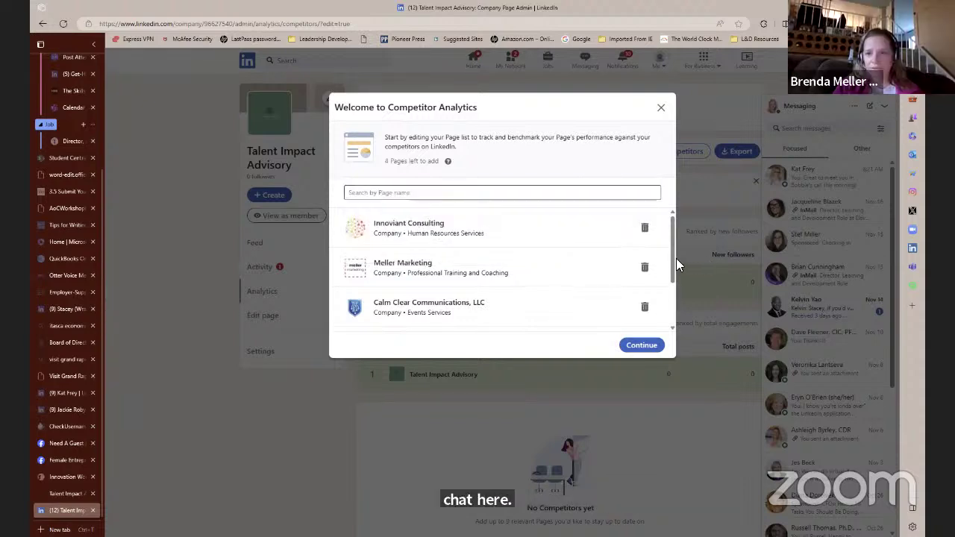
{"action": "left_click_drag", "start_coordinate": [671, 260], "coordinate": [668, 313]}
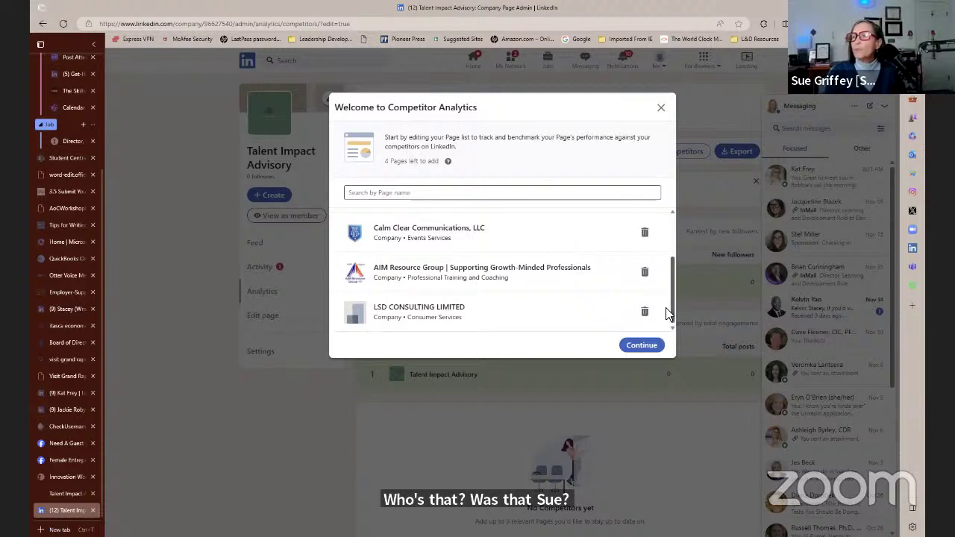
Add SueMentors, the professional training and coaching company, to the tracked competitor pages.
{"action": "left_click", "coordinate": [409, 195]}
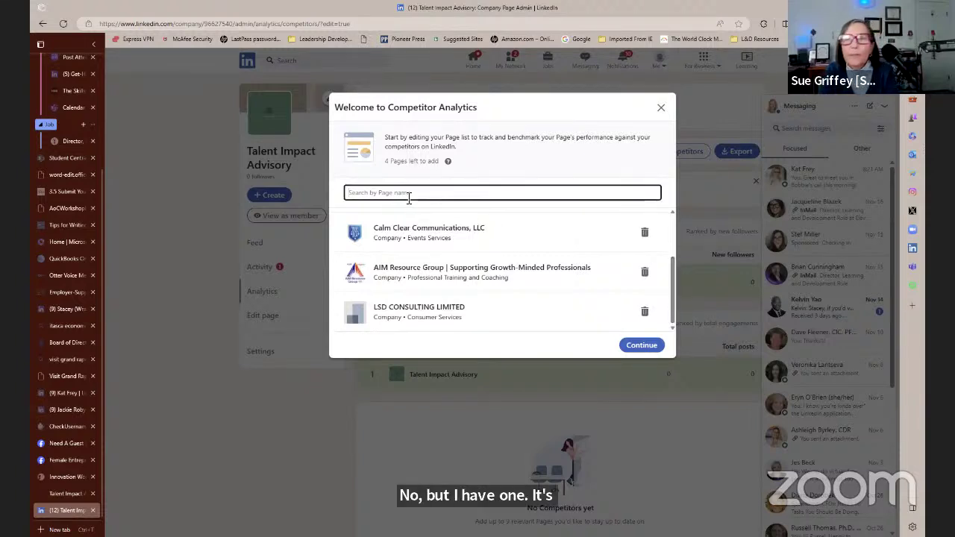
{"action": "type", "text": "Sue"}
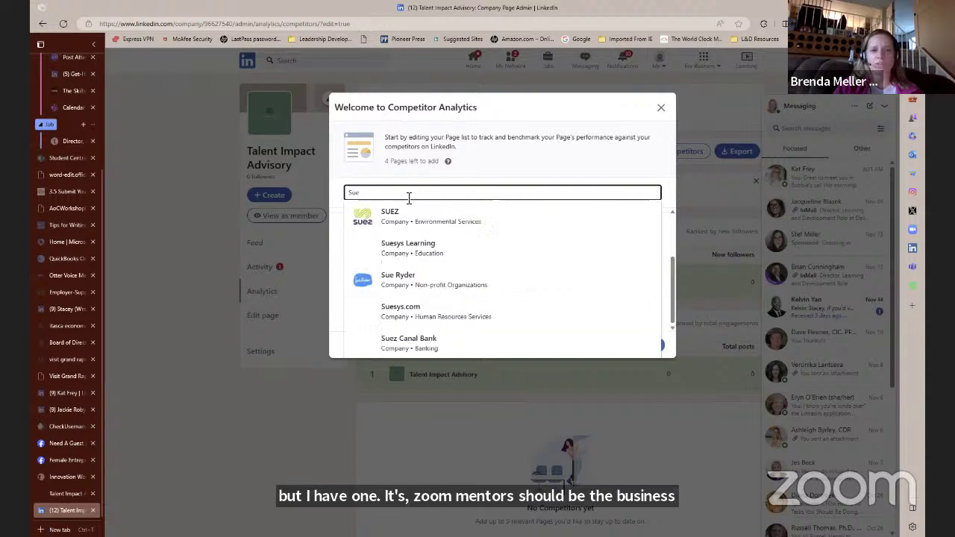
{"action": "type", "text": "Mentors"}
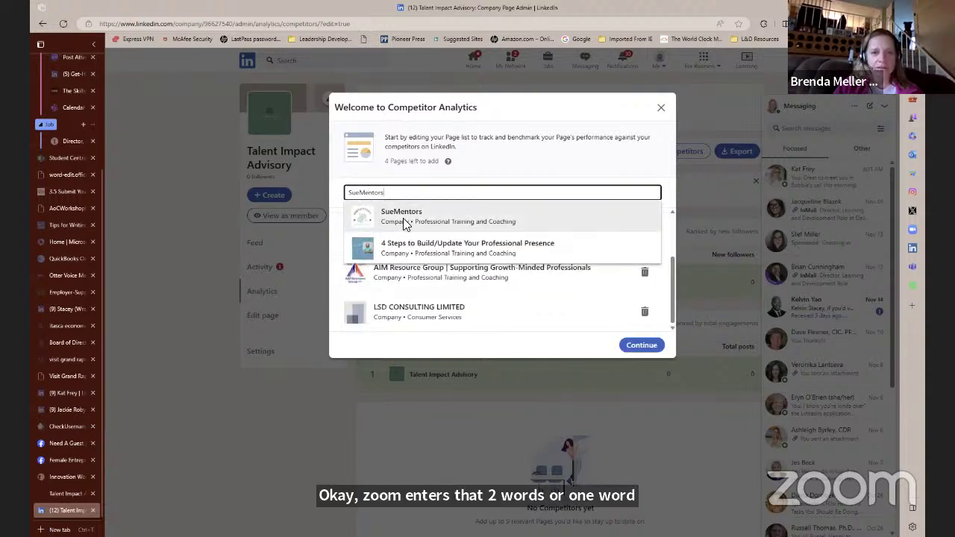
{"action": "left_click", "coordinate": [407, 216]}
Add South Windsor JSWT to the tracked competitor pages and save the competitor list.
{"action": "left_click", "coordinate": [370, 193]}
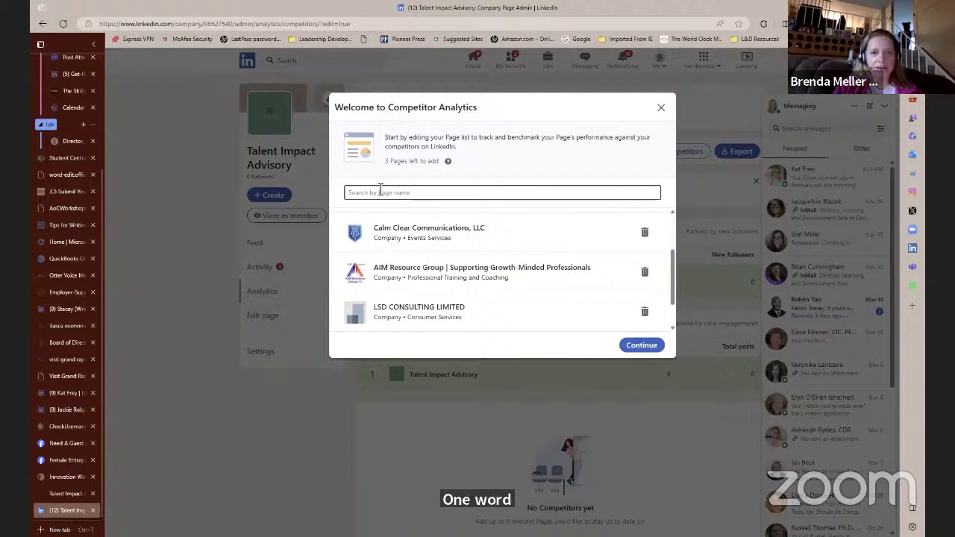
{"action": "type", "text": "Sou"}
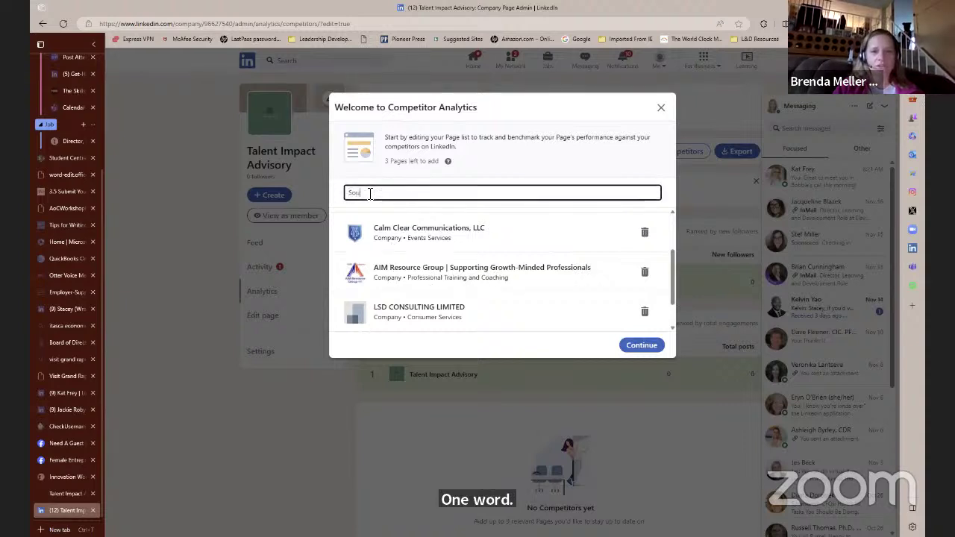
{"action": "type", "text": "thWindsor"}
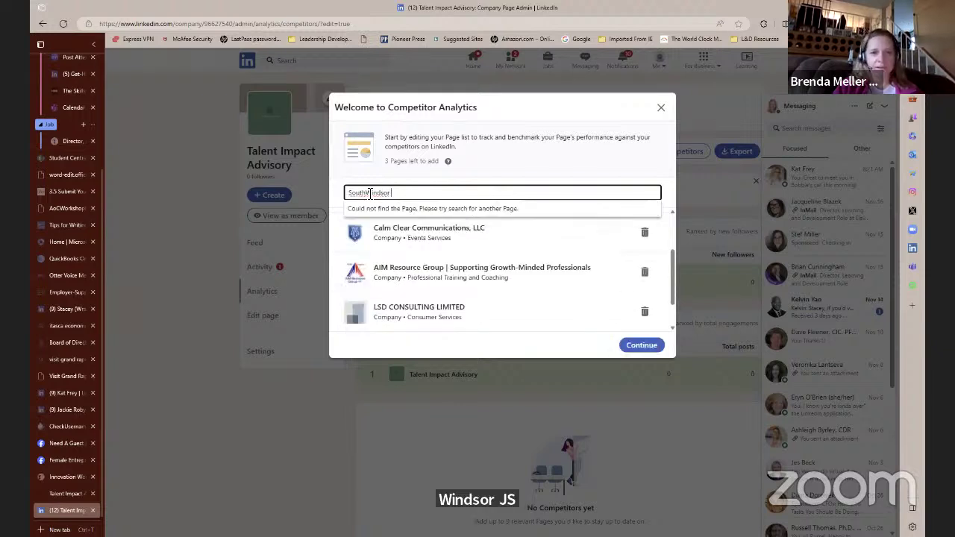
{"action": "type", "text": " JSW"}
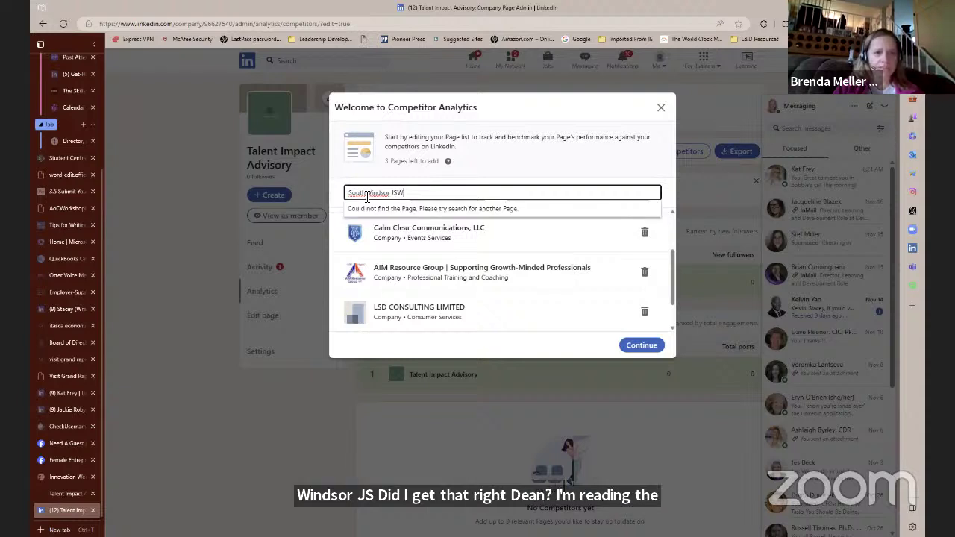
{"action": "left_click", "coordinate": [367, 193]}
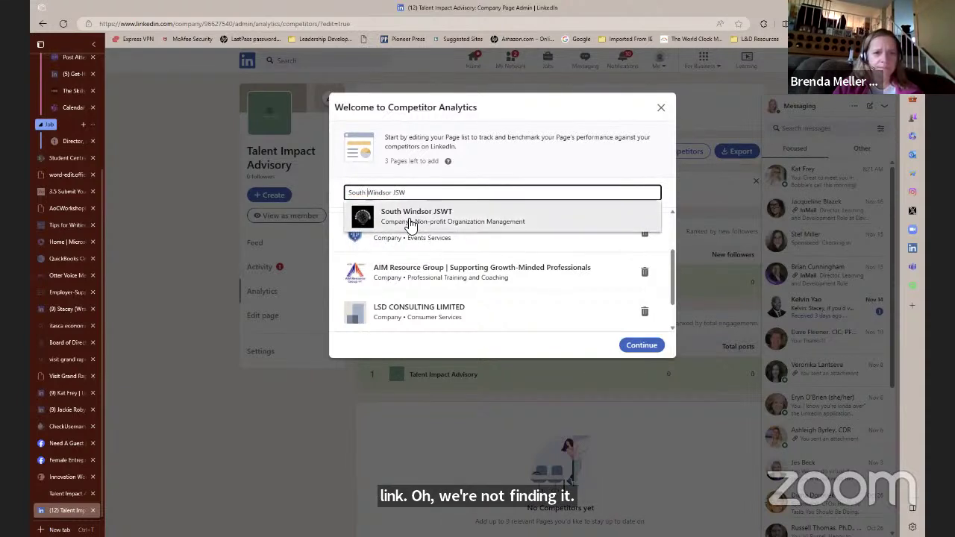
{"action": "left_click", "coordinate": [409, 217]}
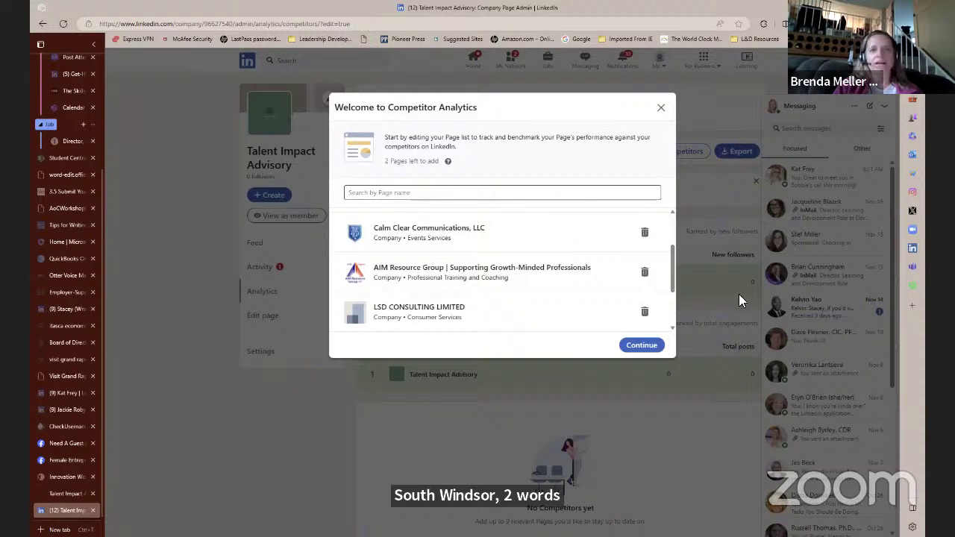
{"action": "left_click_drag", "start_coordinate": [673, 269], "coordinate": [670, 312]}
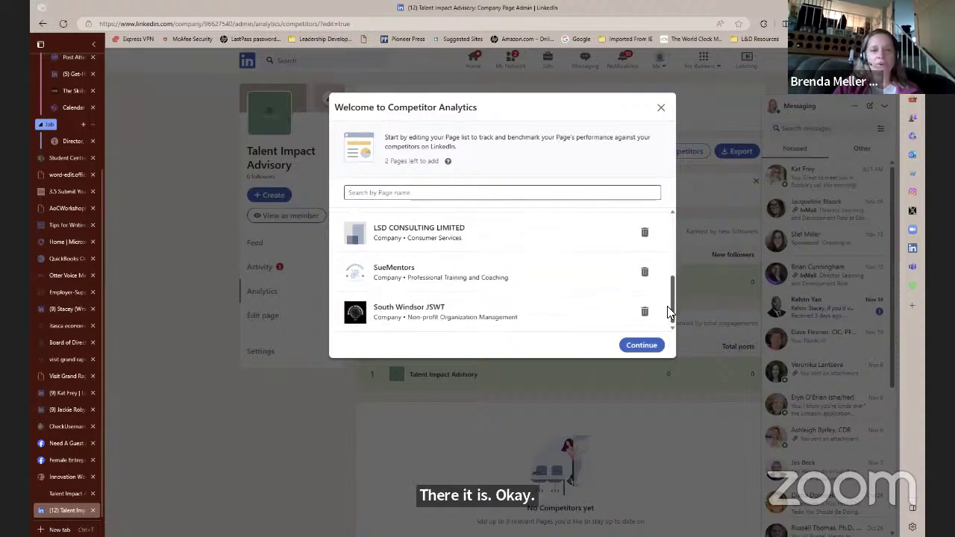
{"action": "left_click", "coordinate": [634, 346]}
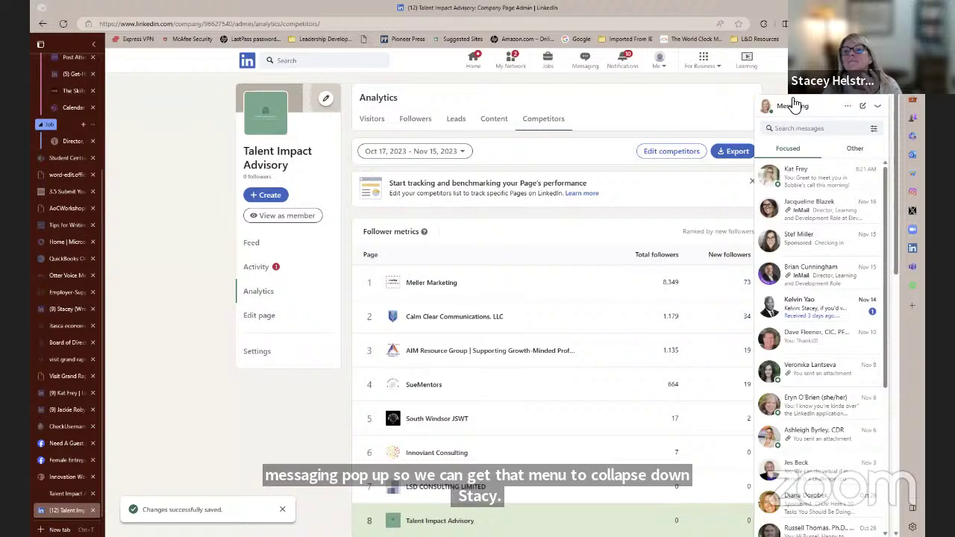
Collapse the messaging overlay and set the competitor analytics date range to the last 365 days.
{"action": "left_click", "coordinate": [878, 112]}
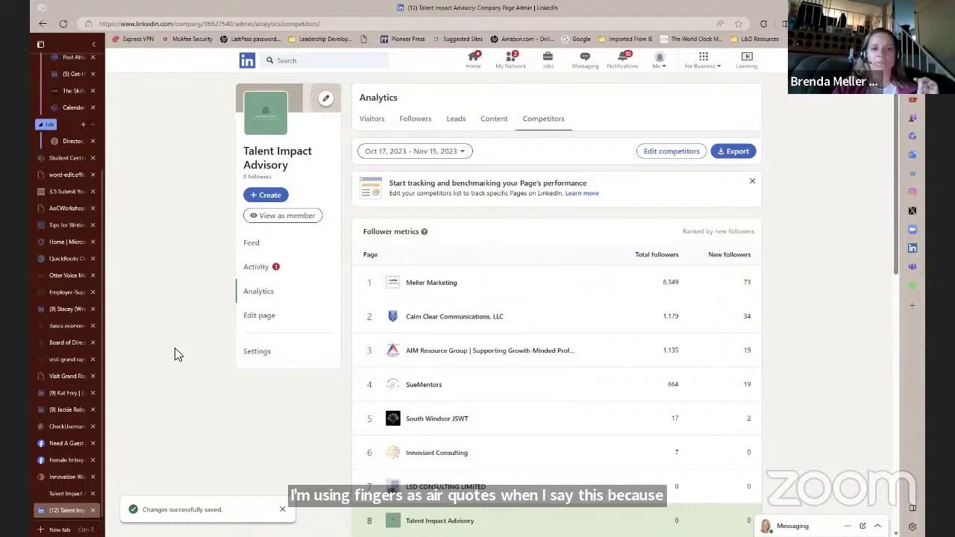
{"action": "left_click", "coordinate": [465, 155]}
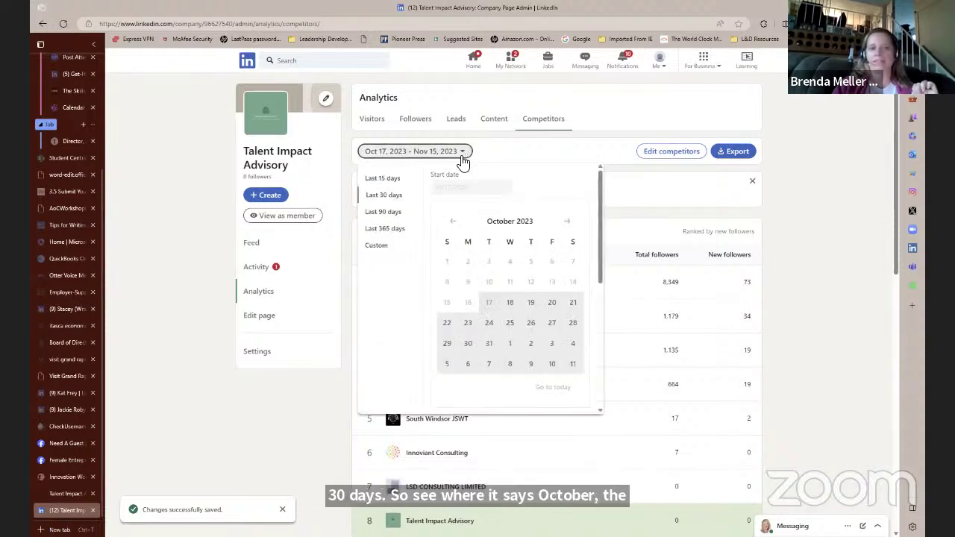
{"action": "left_click", "coordinate": [396, 228]}
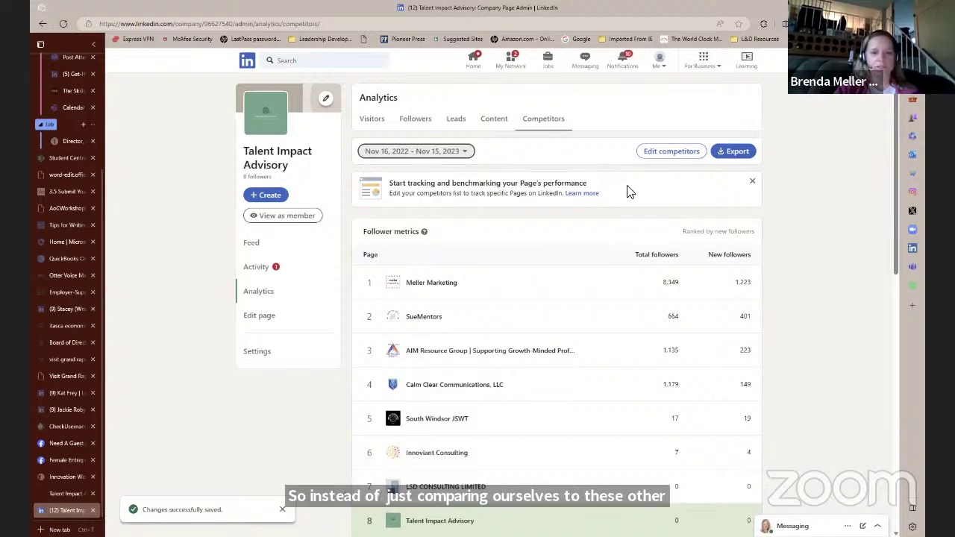
Examine the follower and organic content metrics, including the engagement breakdowns for SueMentors and Meller Marketing.
{"action": "scroll", "coordinate": [556, 297], "scroll_direction": "down", "scroll_amount": 1}
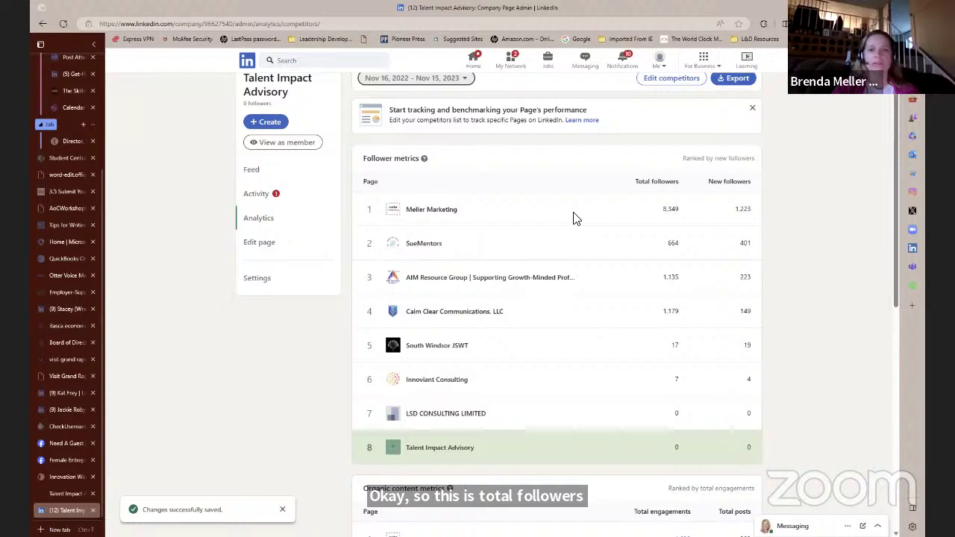
{"action": "scroll", "coordinate": [552, 216], "scroll_direction": "down", "scroll_amount": 4}
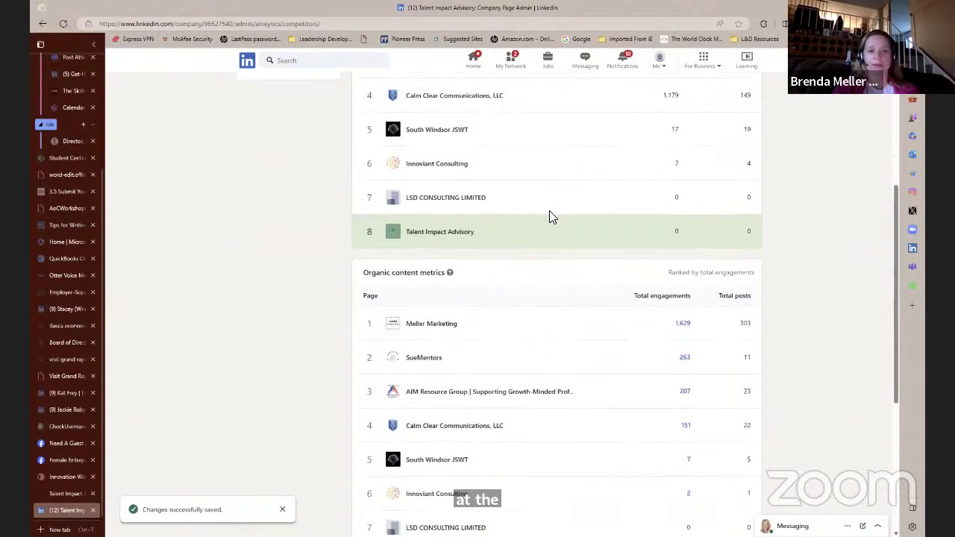
{"action": "scroll", "coordinate": [553, 216], "scroll_direction": "down", "scroll_amount": 1}
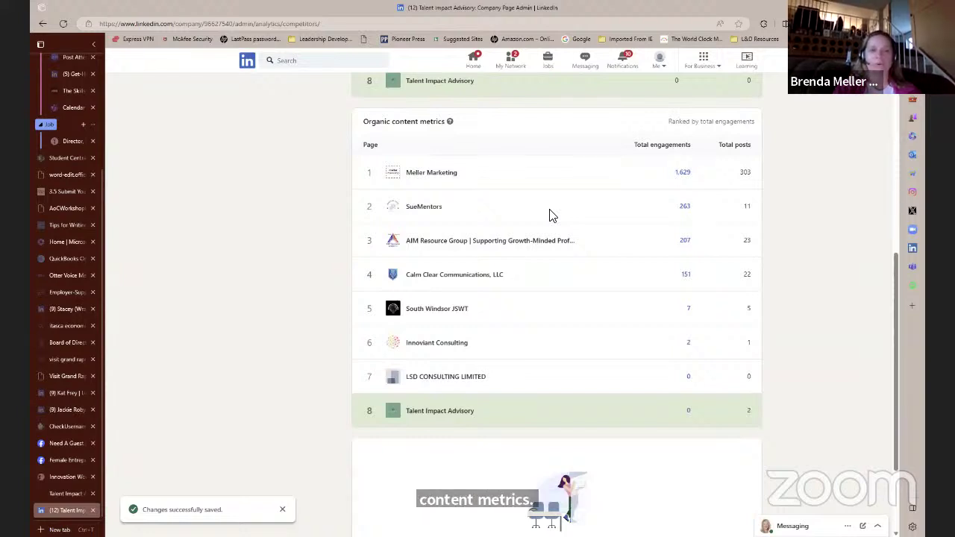
{"action": "mouse_move", "coordinate": [452, 125]}
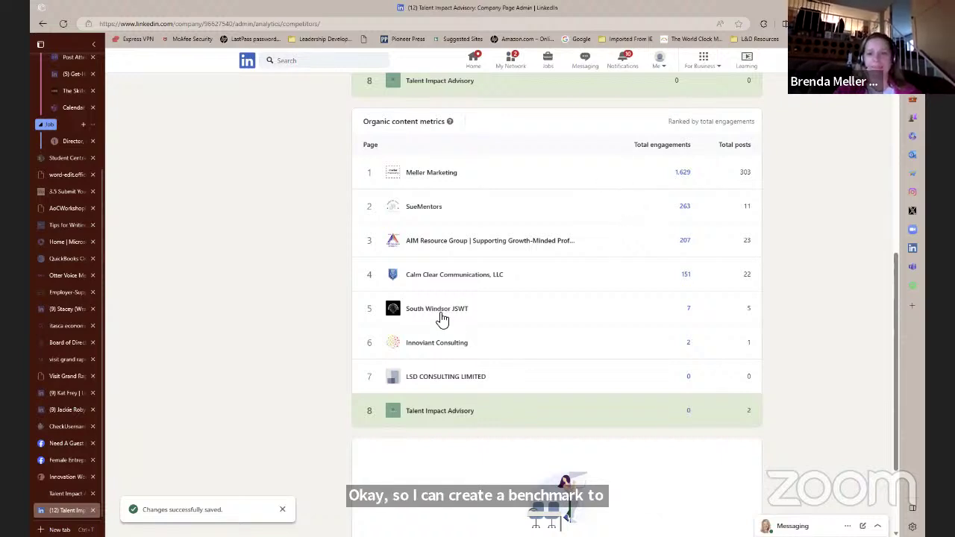
{"action": "left_click", "coordinate": [283, 510]}
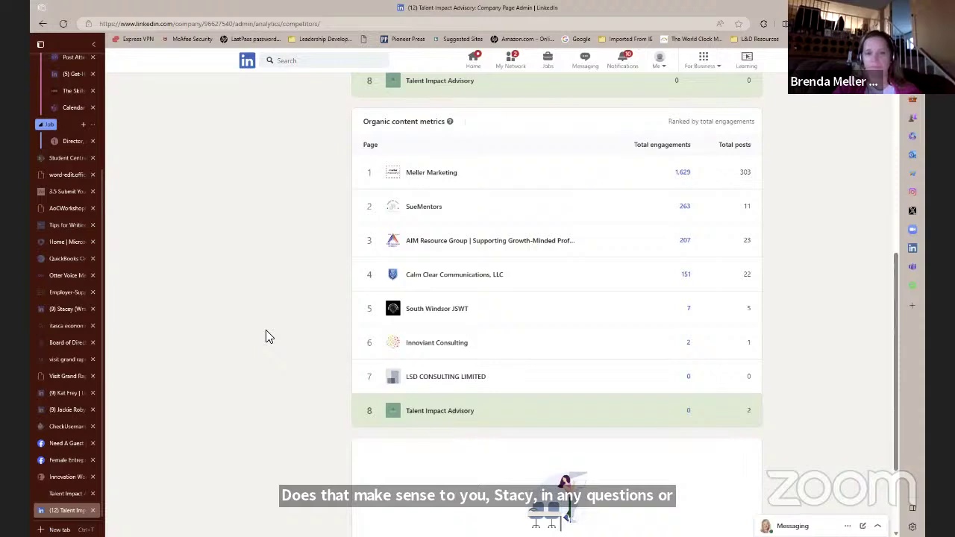
{"action": "left_click", "coordinate": [685, 207]}
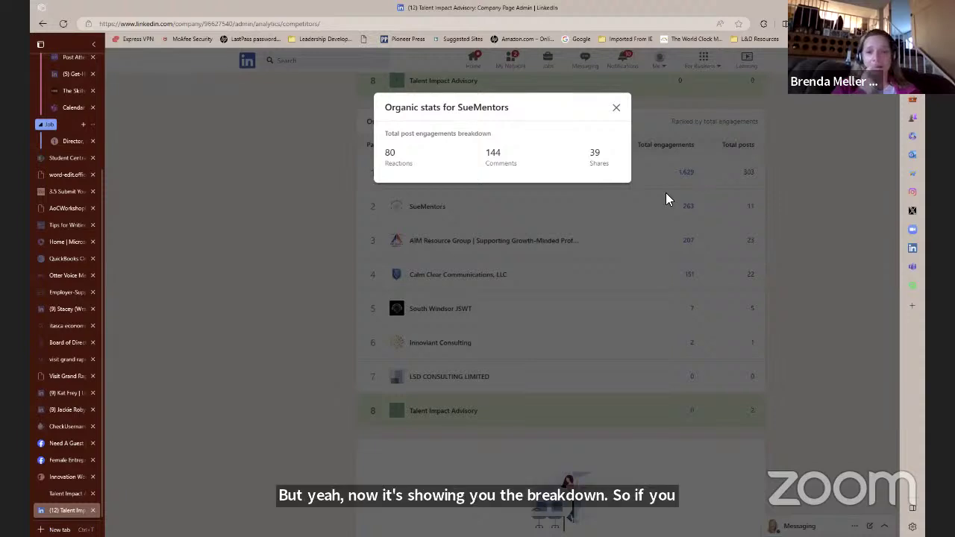
{"action": "left_click", "coordinate": [616, 108]}
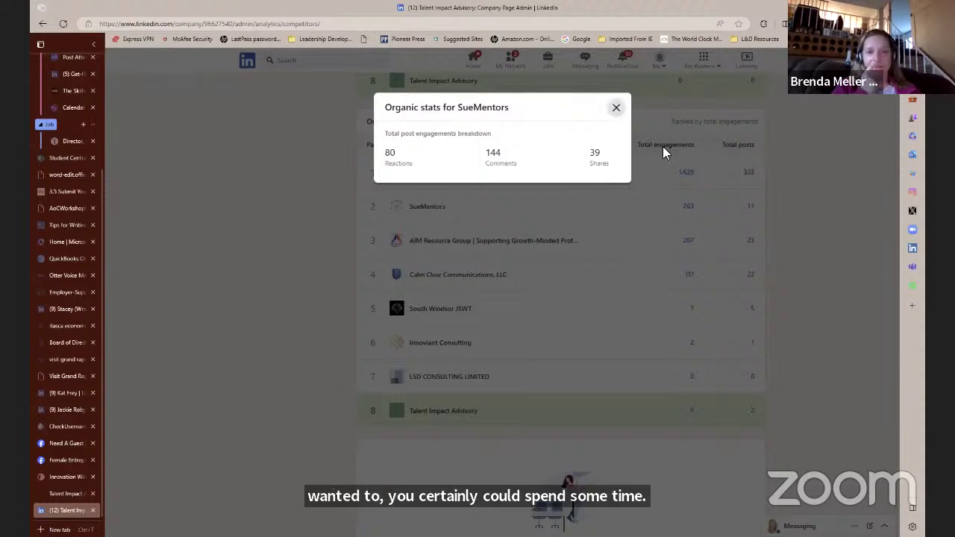
{"action": "left_click", "coordinate": [680, 175]}
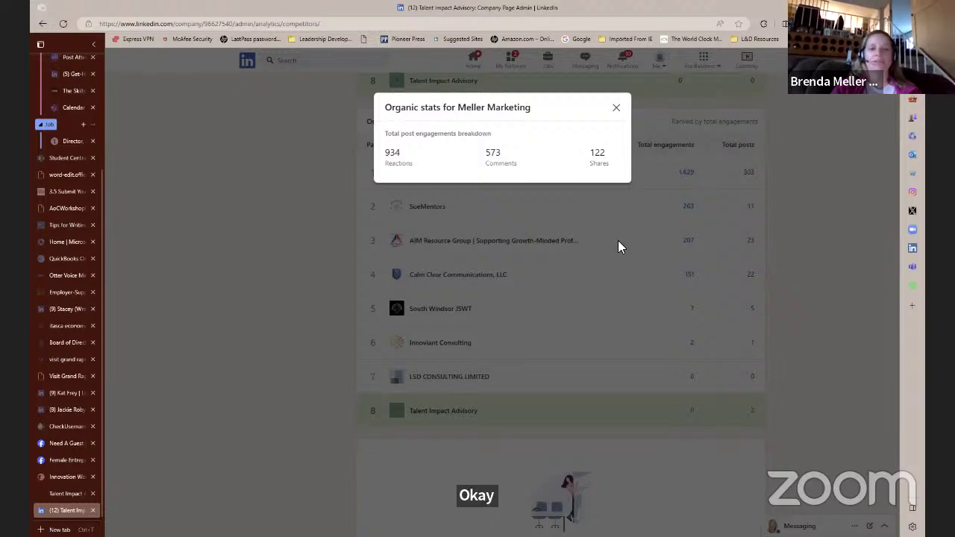
{"action": "left_click", "coordinate": [617, 110]}
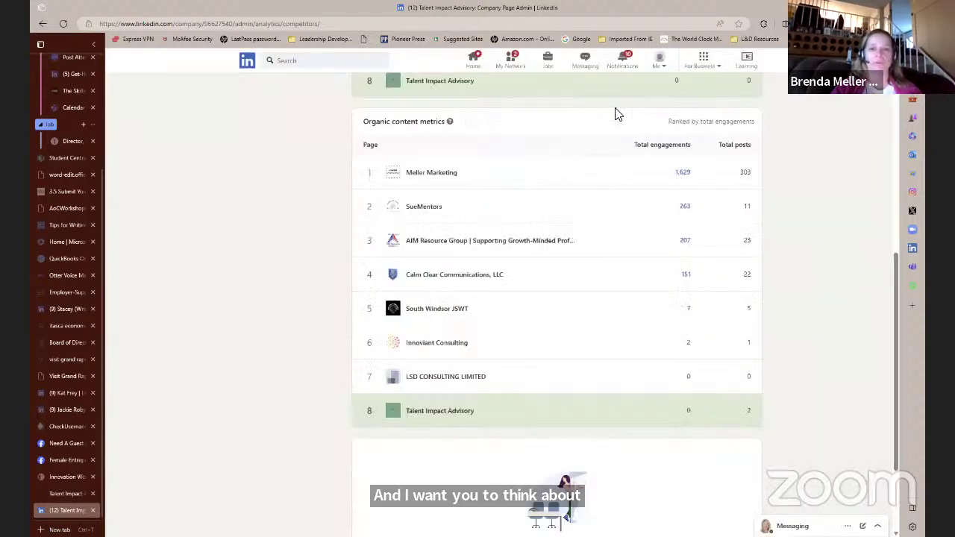
Open the LinkedIn home feed and look through it for posts published by company pages, including promoted ones, among the personal posts.
{"action": "left_click", "coordinate": [247, 63]}
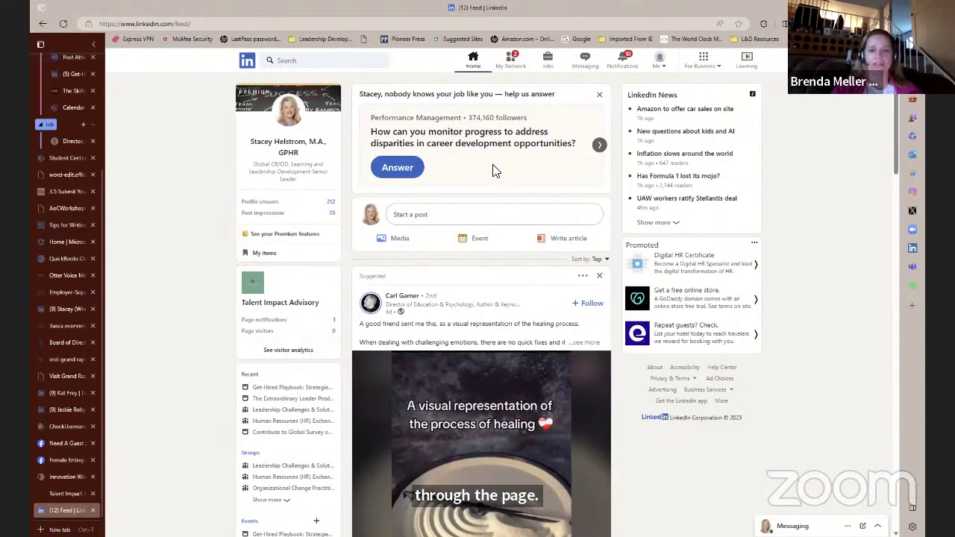
{"action": "scroll", "coordinate": [492, 171], "scroll_direction": "down", "scroll_amount": 2}
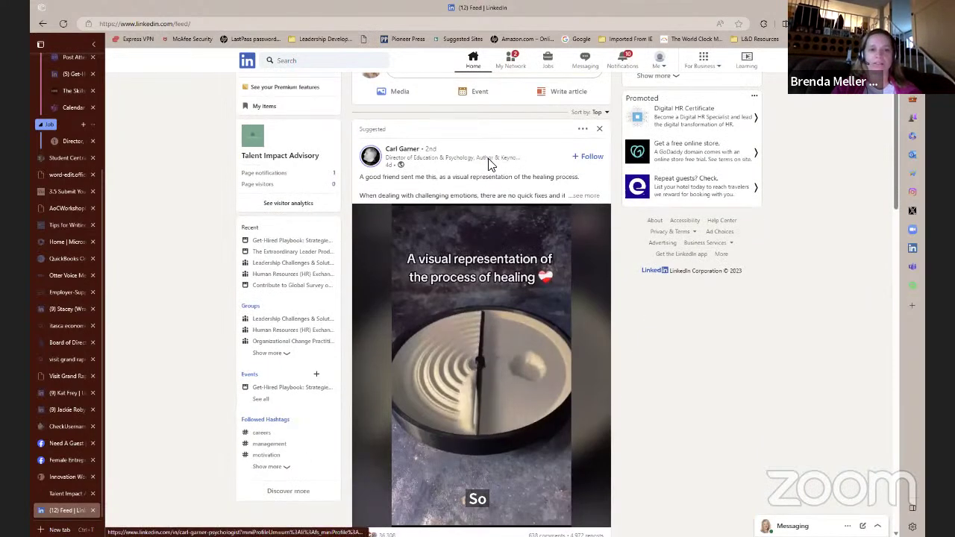
{"action": "scroll", "coordinate": [491, 165], "scroll_direction": "down", "scroll_amount": 6}
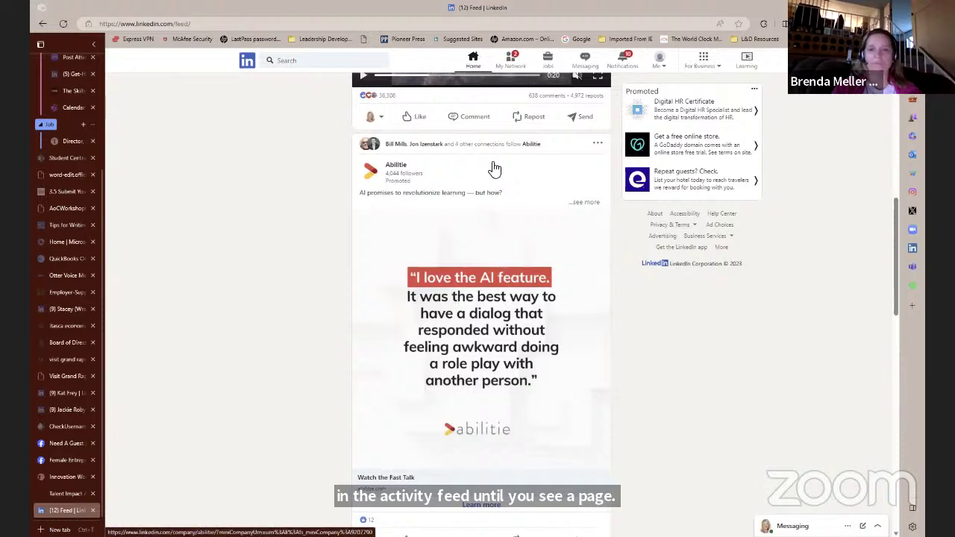
{"action": "scroll", "coordinate": [495, 169], "scroll_direction": "down", "scroll_amount": 2}
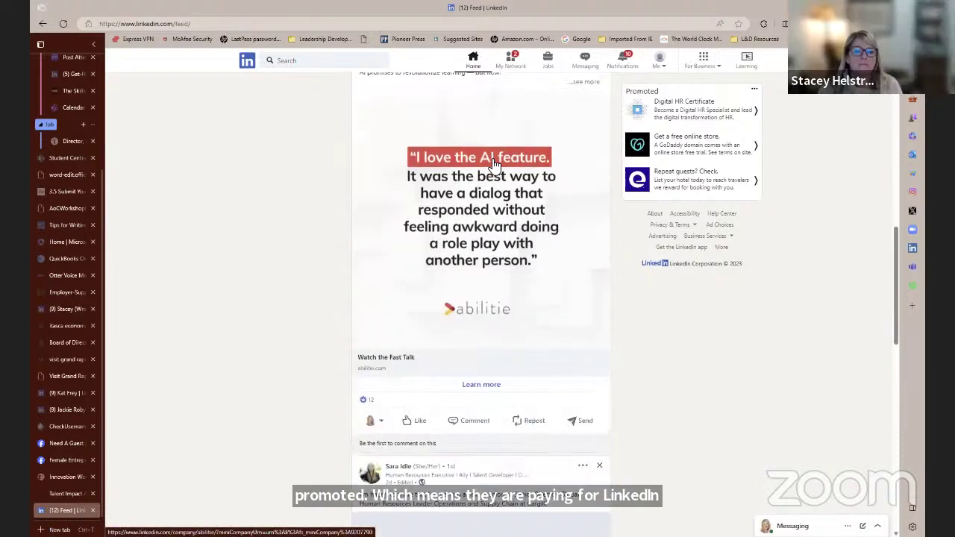
{"action": "scroll", "coordinate": [497, 150], "scroll_direction": "down", "scroll_amount": 4}
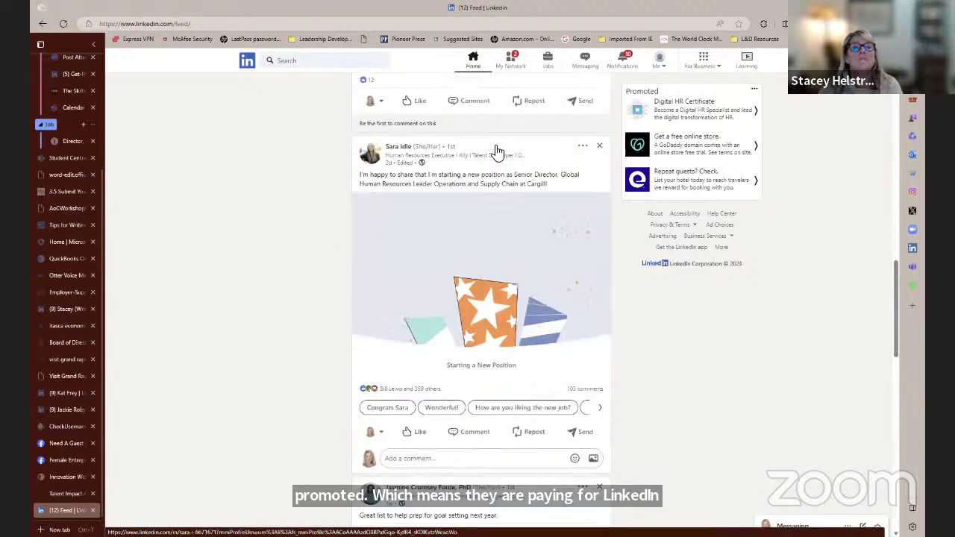
{"action": "scroll", "coordinate": [497, 149], "scroll_direction": "down", "scroll_amount": 5}
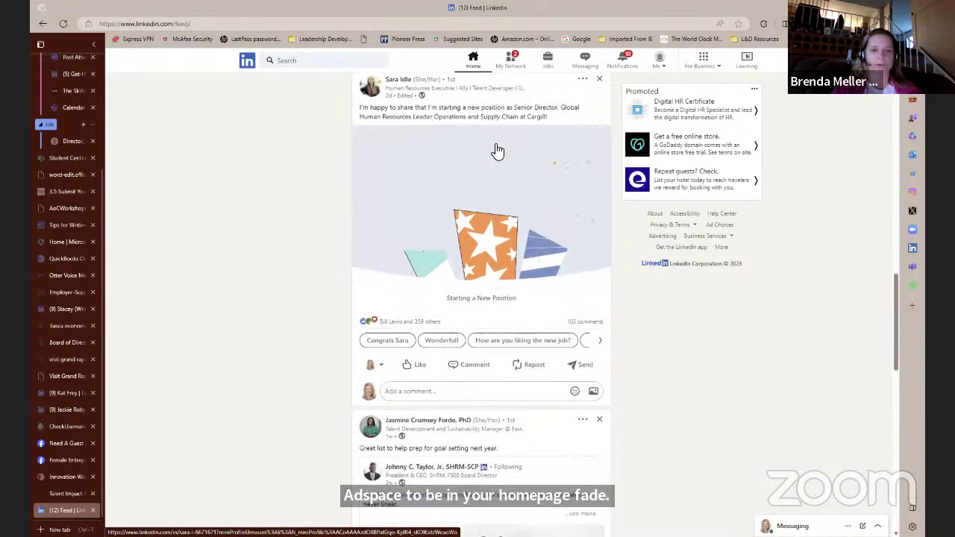
{"action": "scroll", "coordinate": [495, 145], "scroll_direction": "down", "scroll_amount": 6}
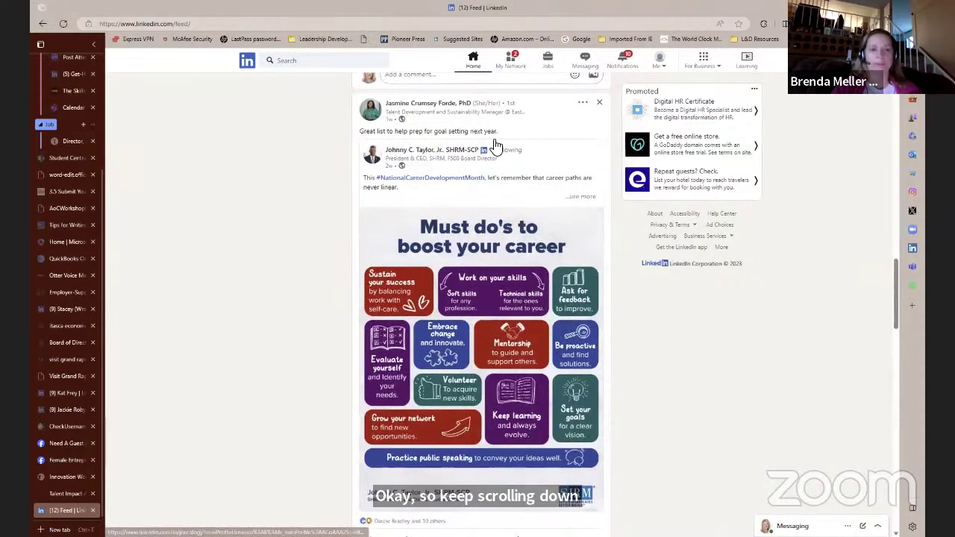
{"action": "scroll", "coordinate": [489, 142], "scroll_direction": "down", "scroll_amount": 1}
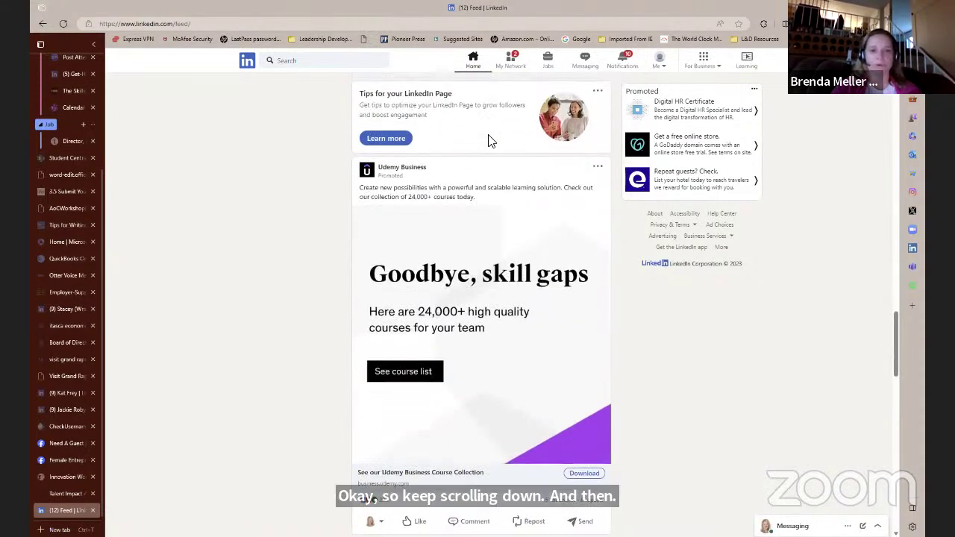
{"action": "scroll", "coordinate": [491, 142], "scroll_direction": "down", "scroll_amount": 1}
{"action": "scroll", "coordinate": [492, 142], "scroll_direction": "down", "scroll_amount": 2}
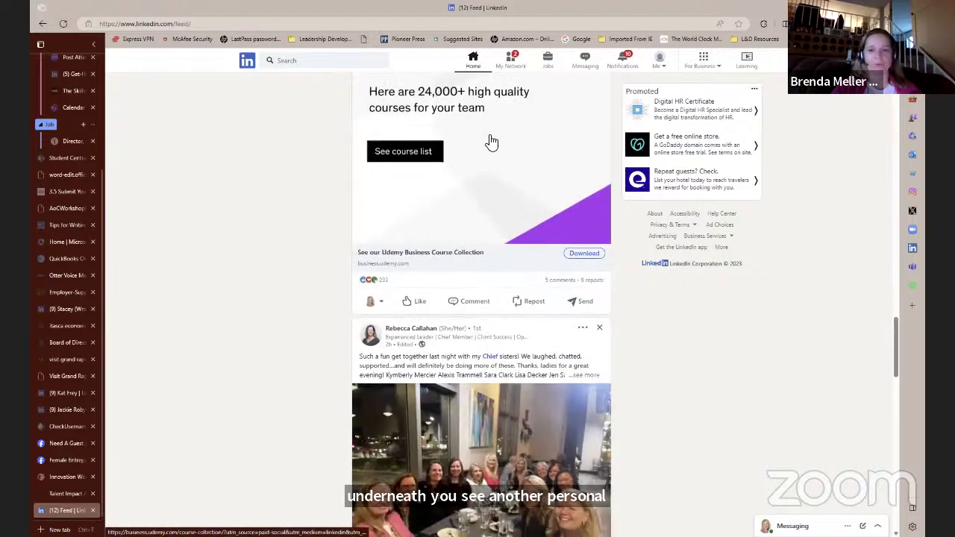
{"action": "scroll", "coordinate": [491, 142], "scroll_direction": "down", "scroll_amount": 6}
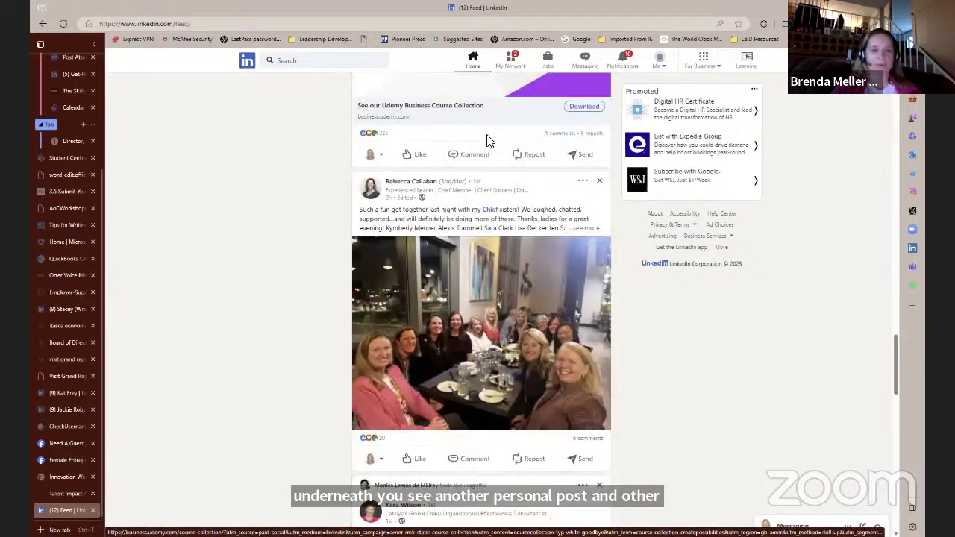
{"action": "scroll", "coordinate": [486, 133], "scroll_direction": "down", "scroll_amount": 8}
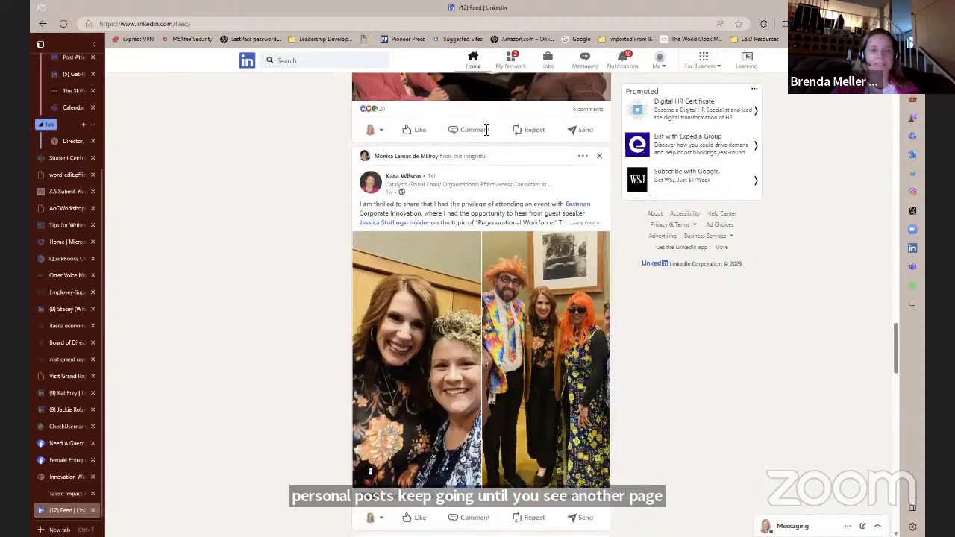